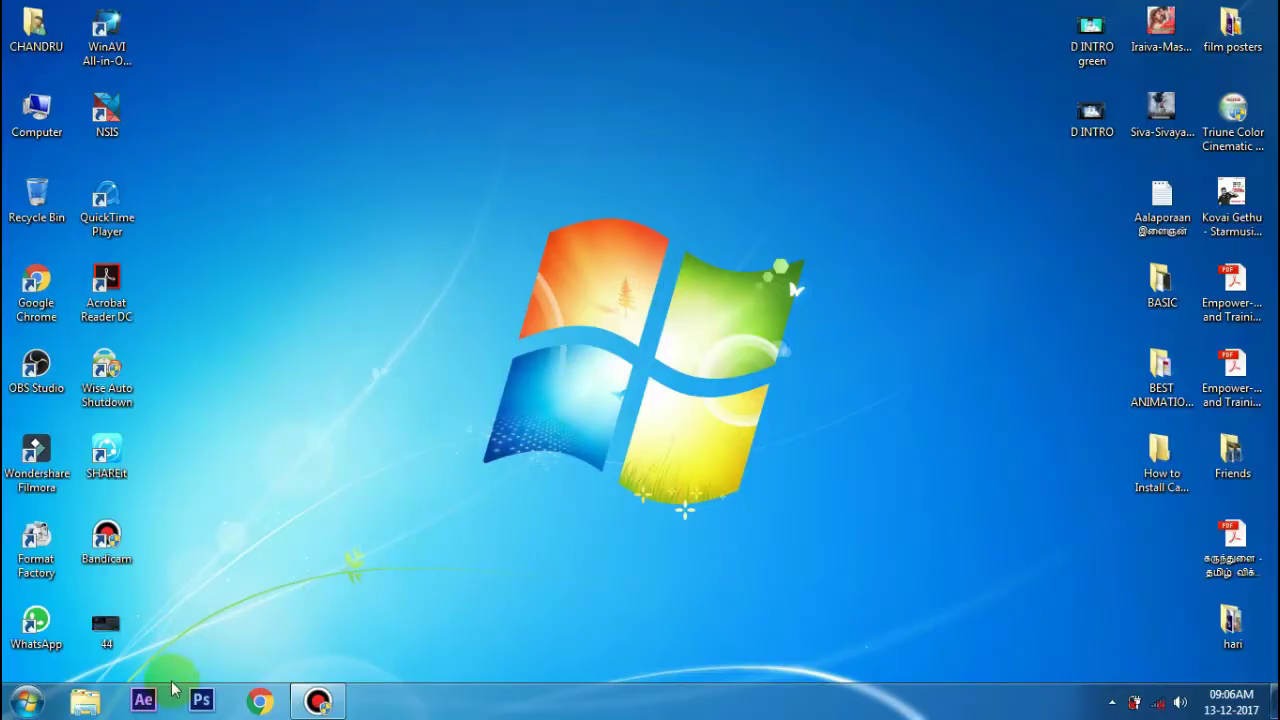
- Launch After Effects CS6 and wait for the empty Untitled Project to load
left_click(143, 700)
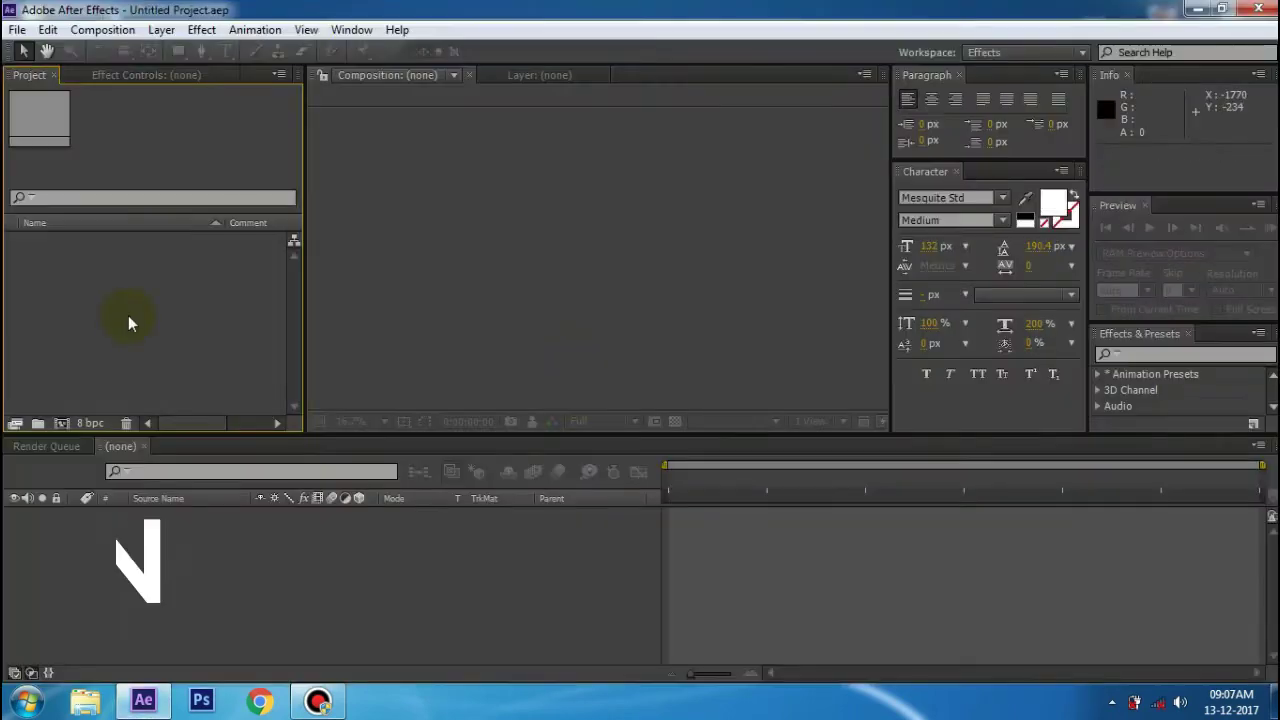
- Create a 1920×1080, 29.97 fps Comp 1 and add a black full-frame solid, Black Solid 1
key("ctrl+n")
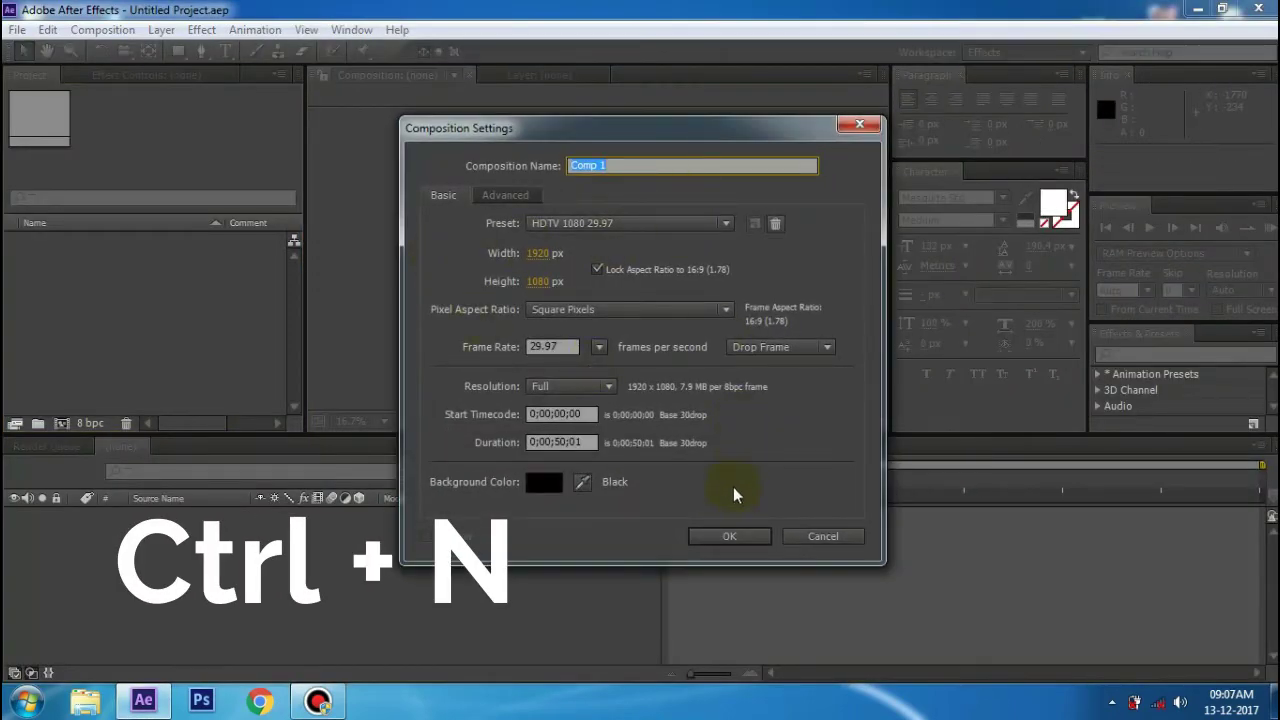
left_click(730, 534)
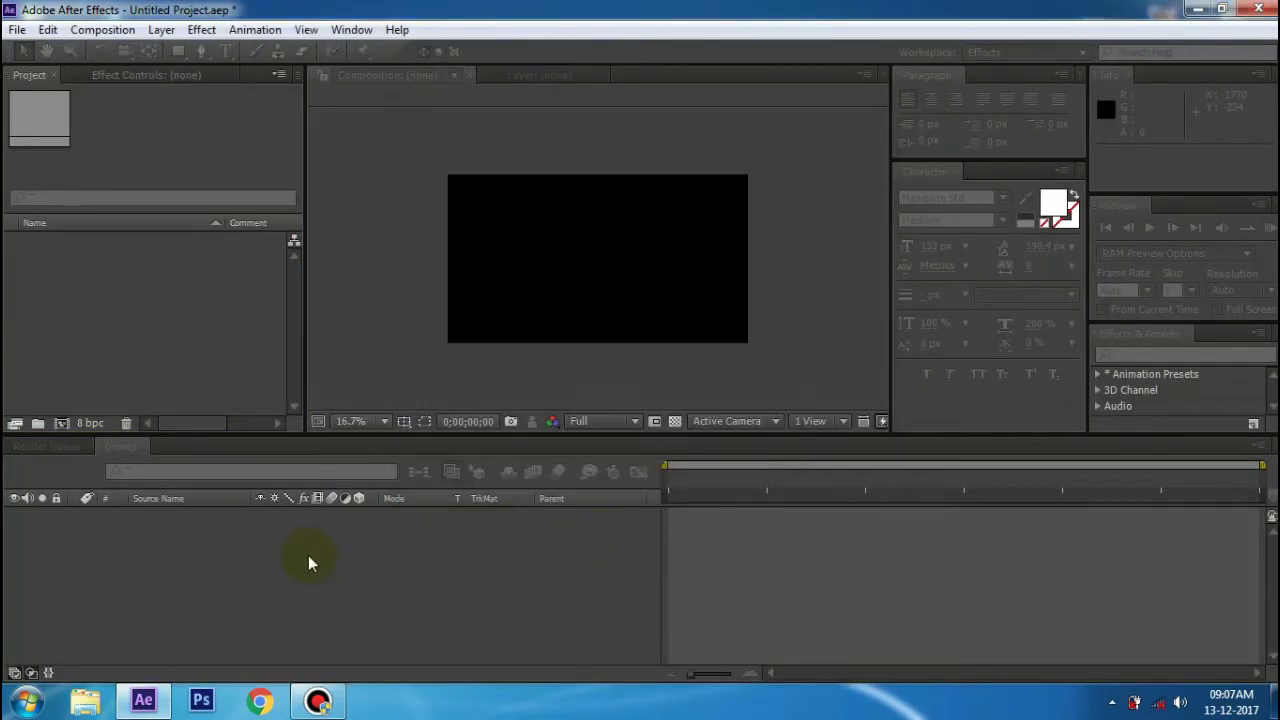
right_click(309, 558)
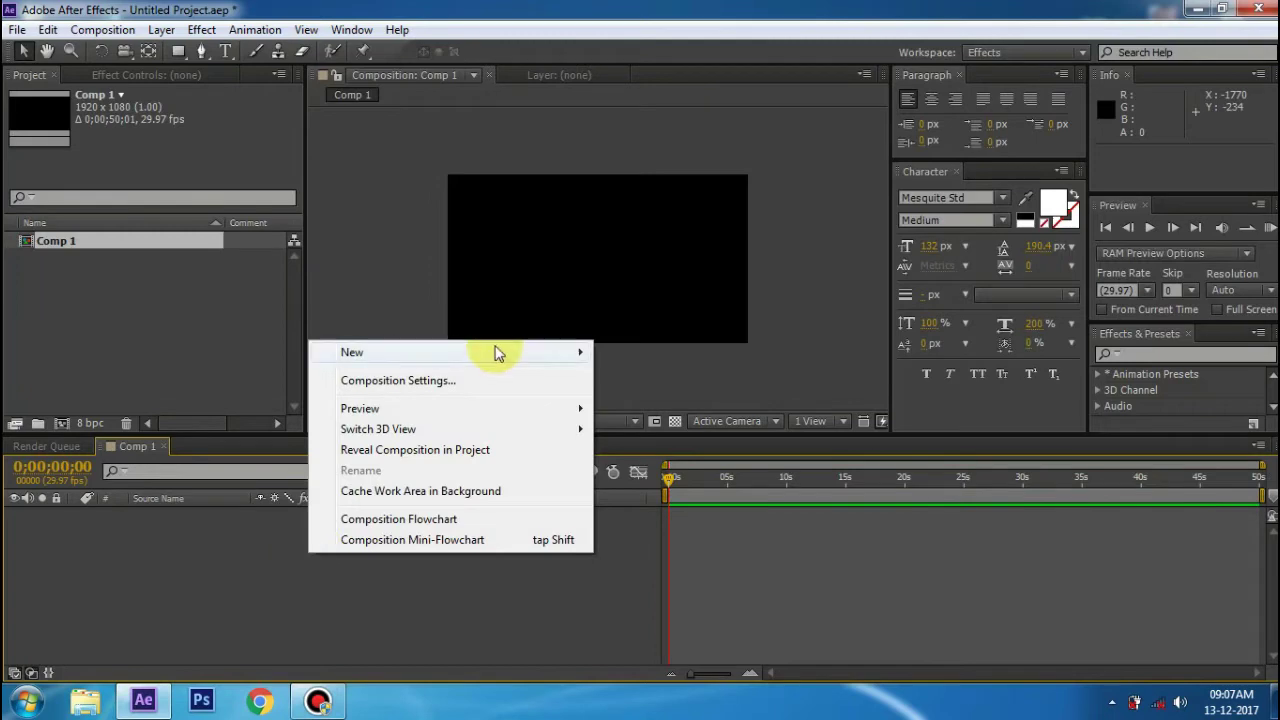
mouse_move(528, 355)
left_click(678, 414)
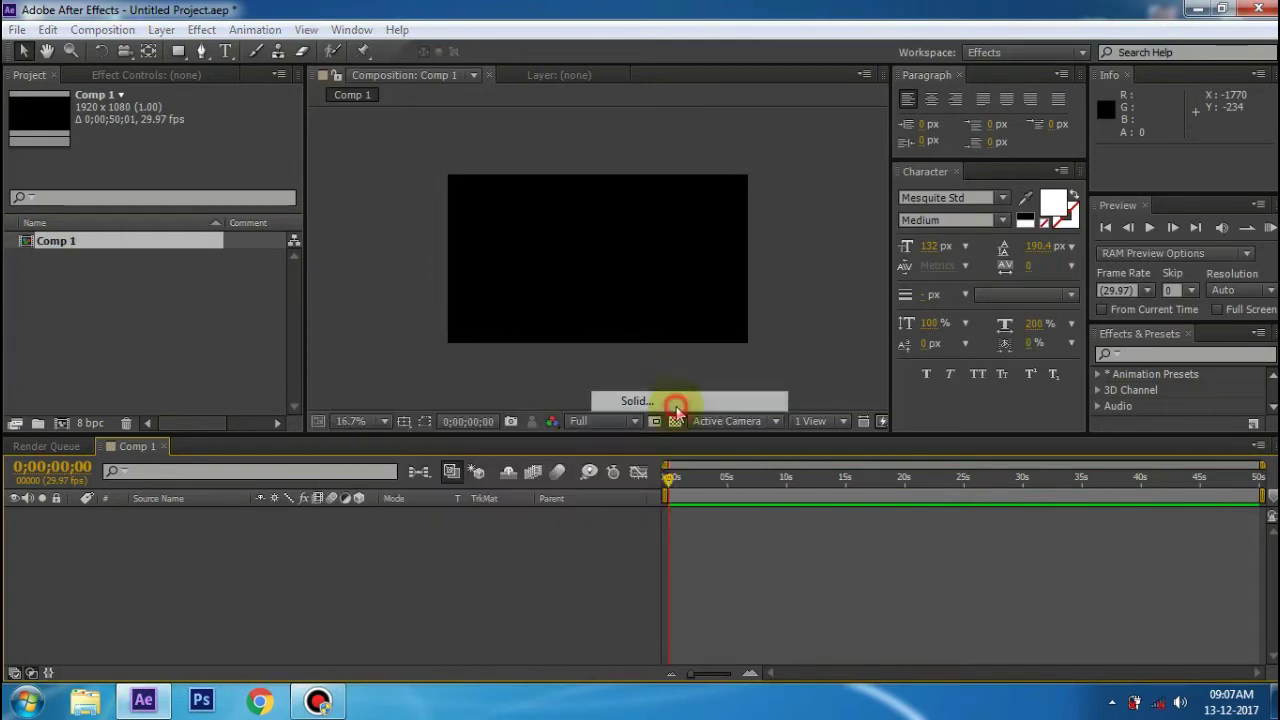
left_click(700, 516)
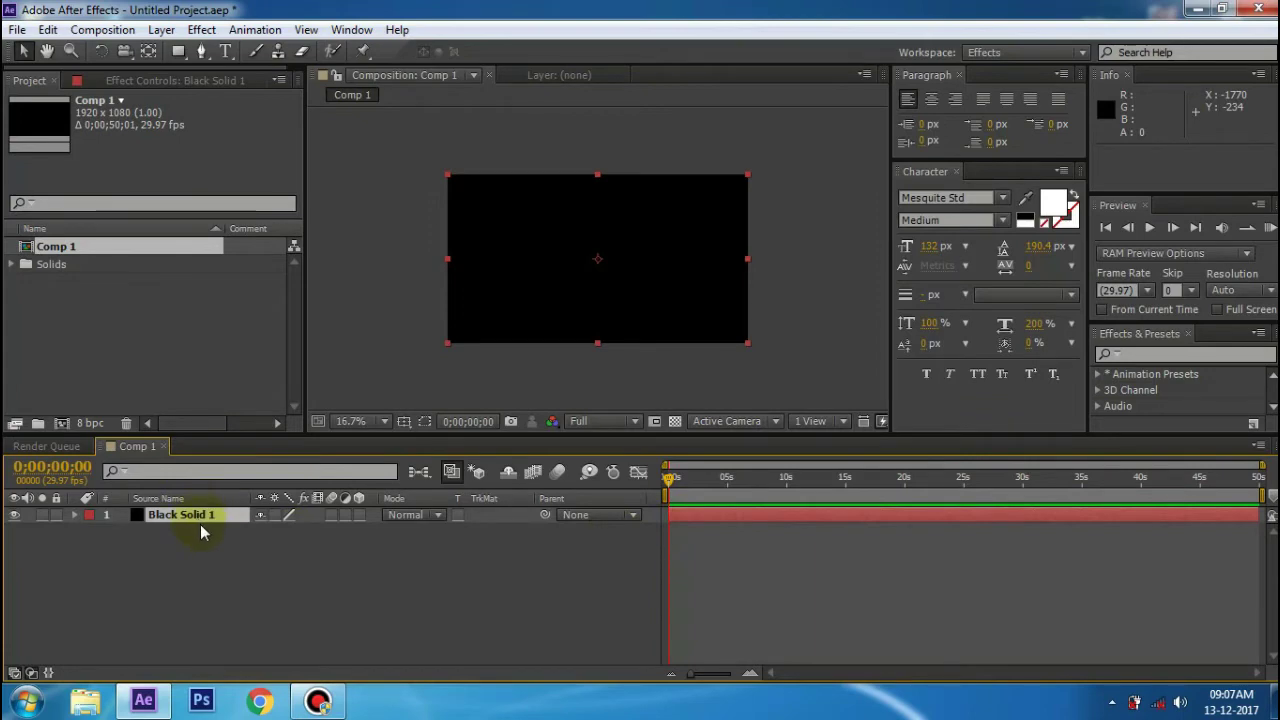
- Select Black Solid 1 and bring up the Effect > Video Copilot menu
left_click(200, 526)
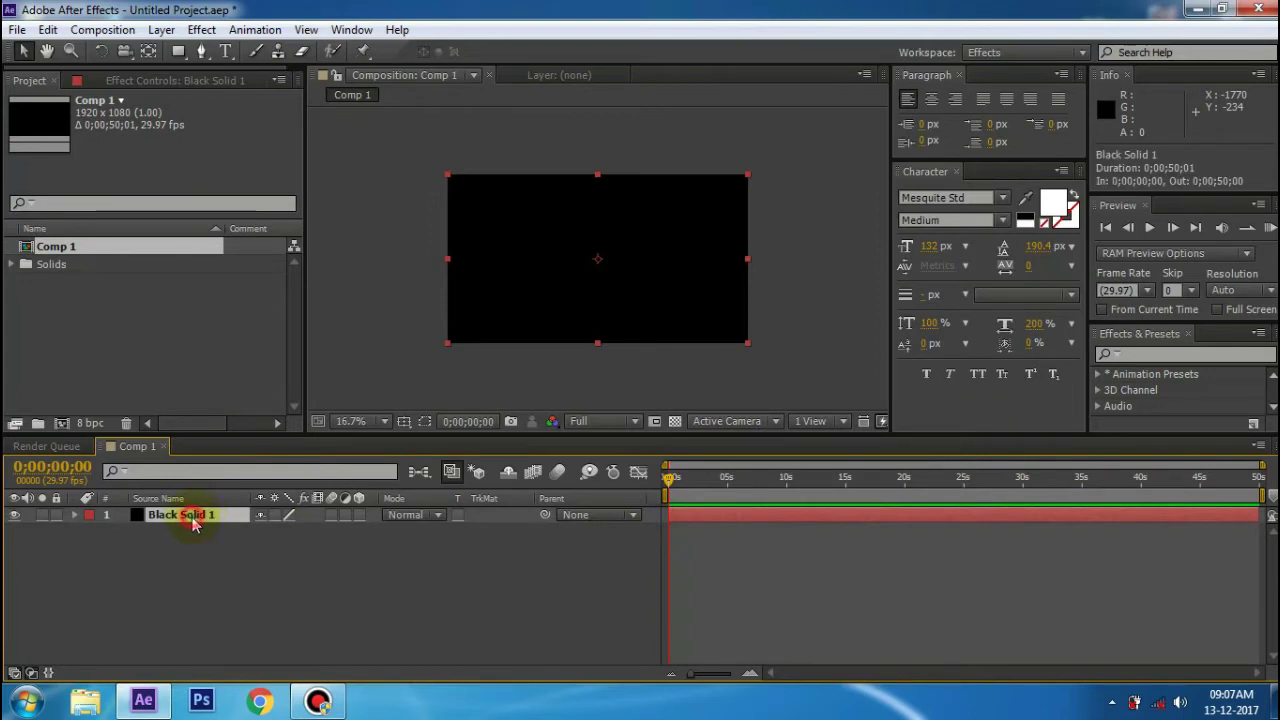
left_click(203, 29)
mouse_move(347, 576)
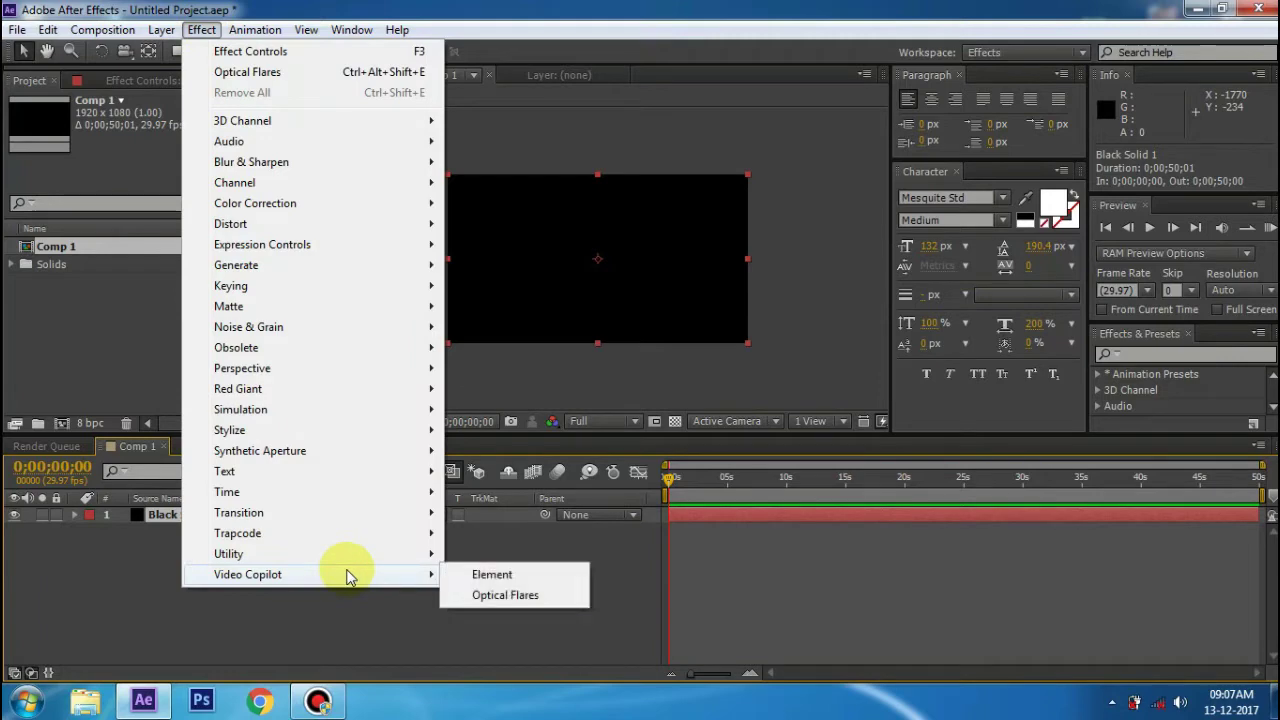
- Apply Optical Flares to Black Solid 1, test-drag the flare centre, then delete the solid
left_click(511, 598)
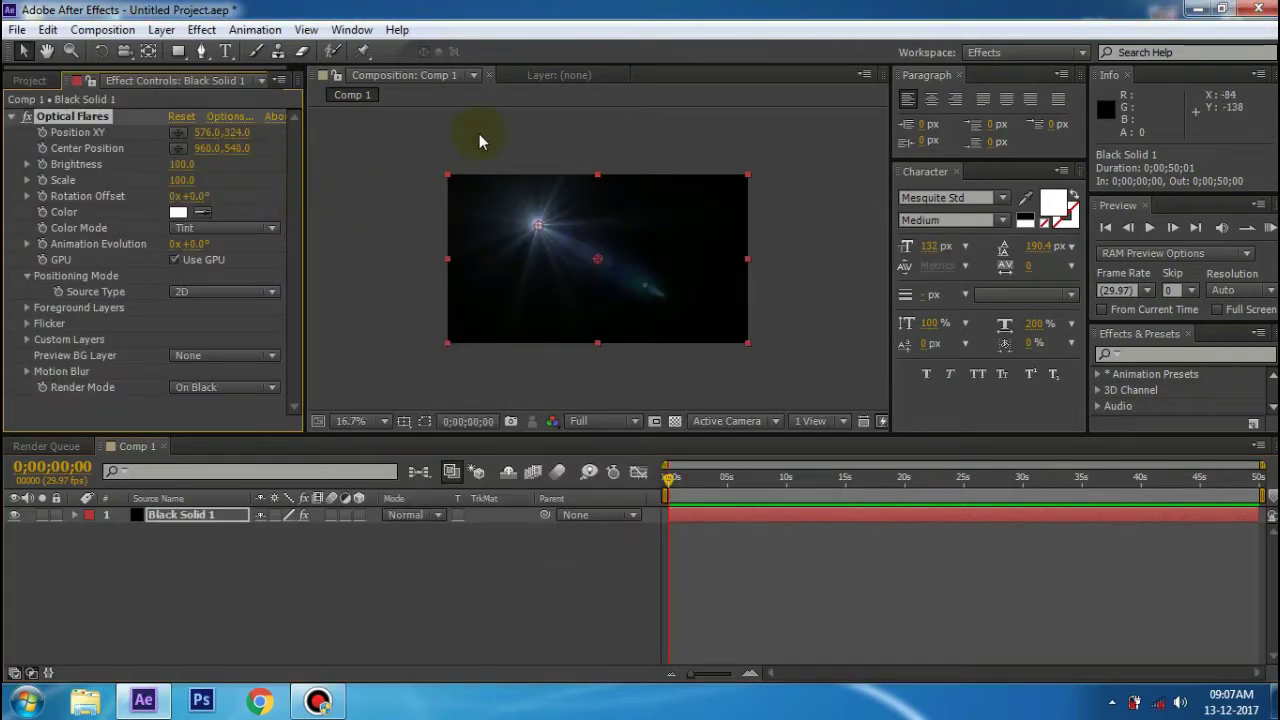
key("period")
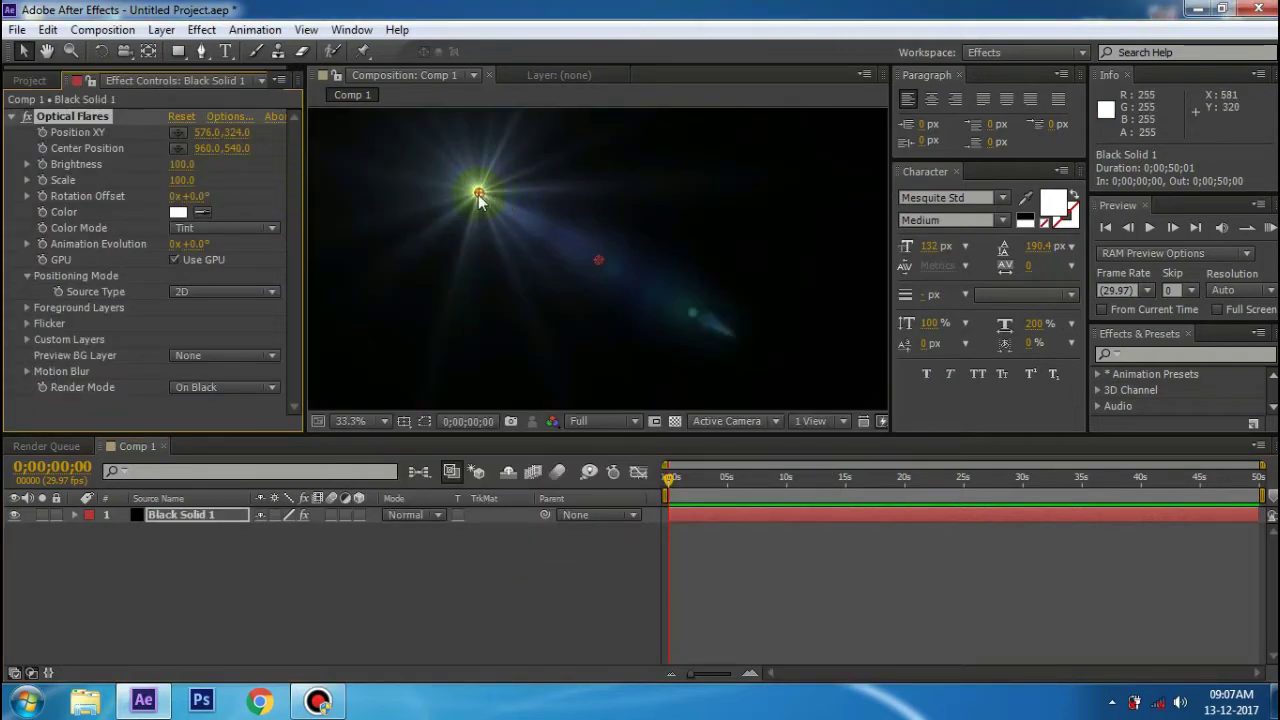
mouse_move(471, 191)
left_mouse_down()
mouse_move(528, 268)
mouse_move(508, 270)
left_mouse_up()
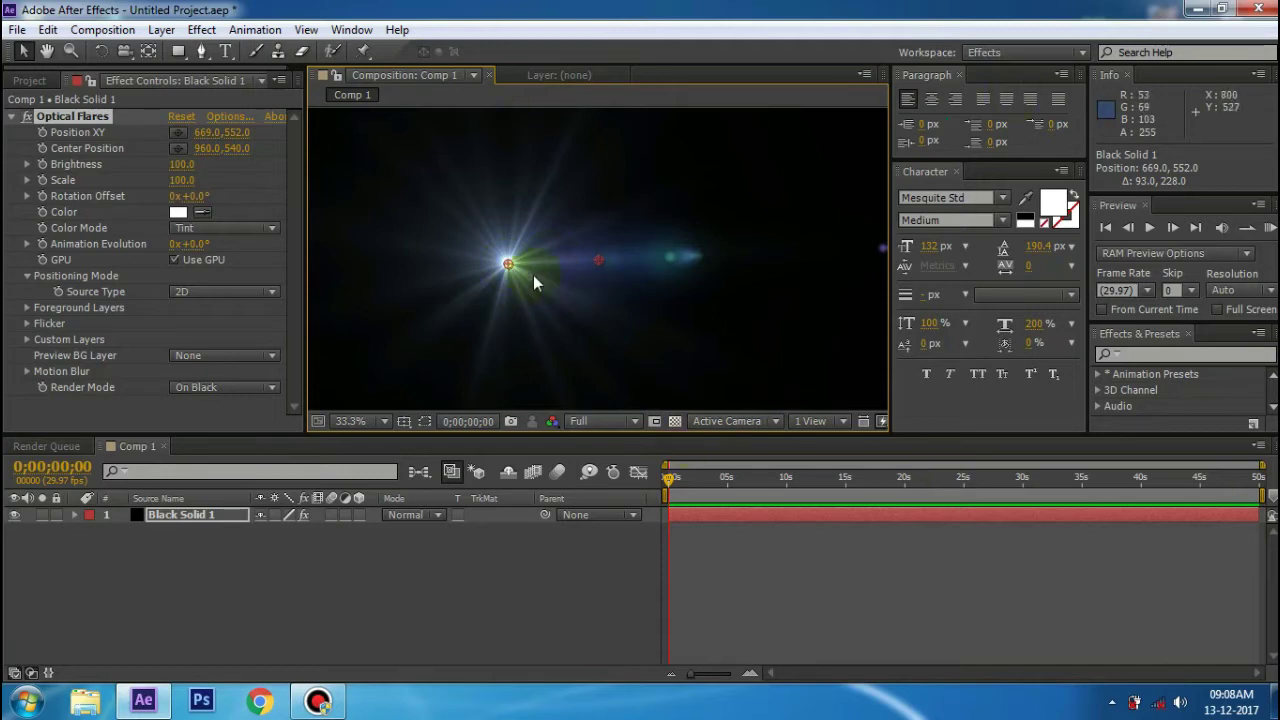
left_click(183, 522)
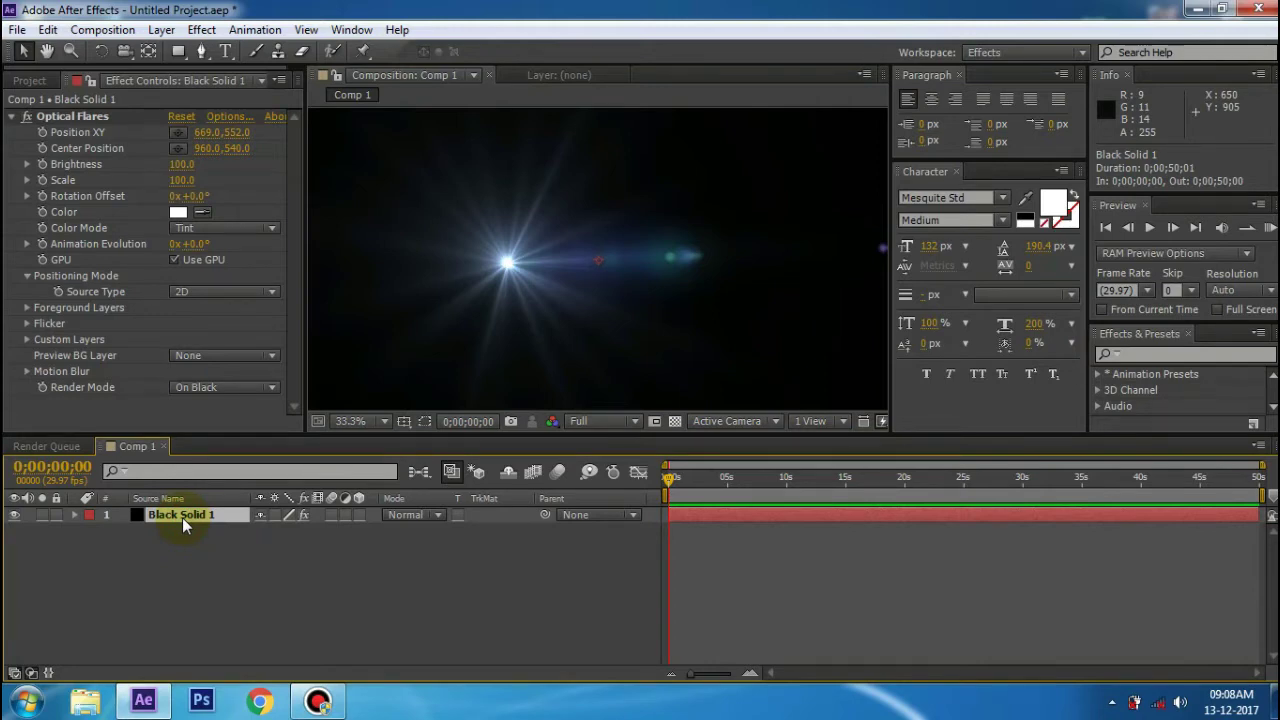
key("Delete")
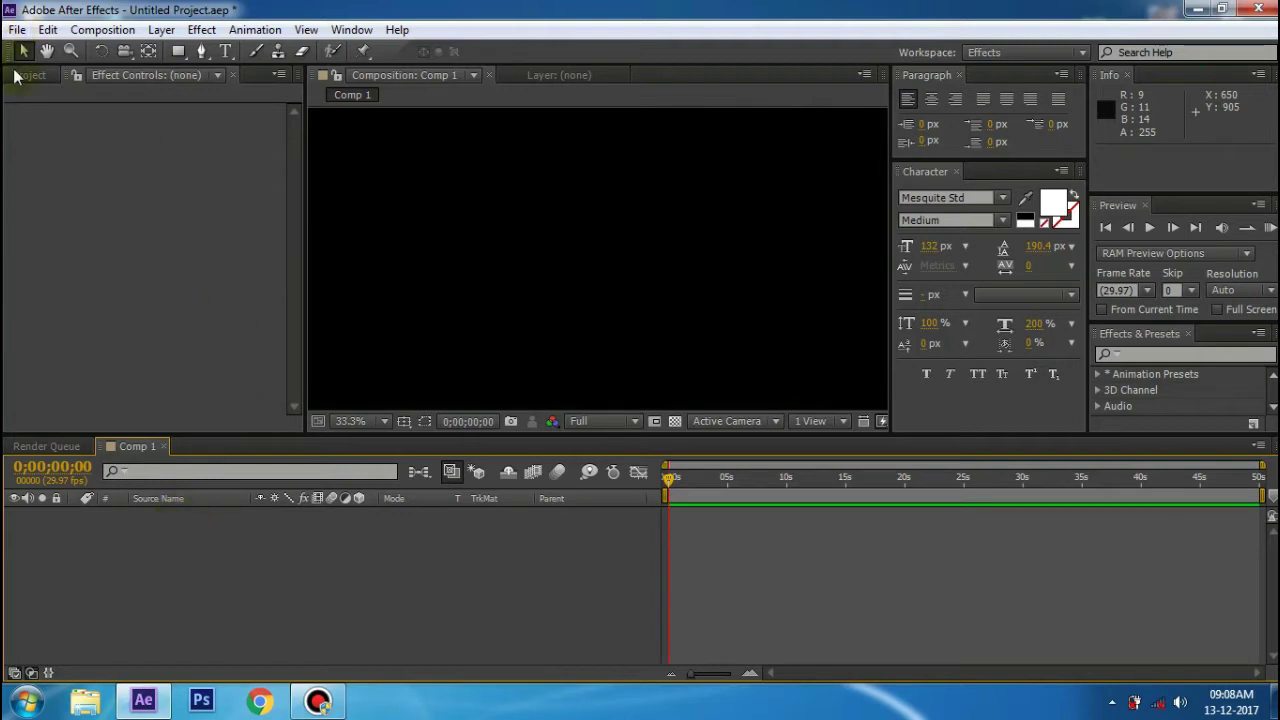
- Show the Project panel and create a new 1920×1080 composition, Comp 2
left_click(29, 75)
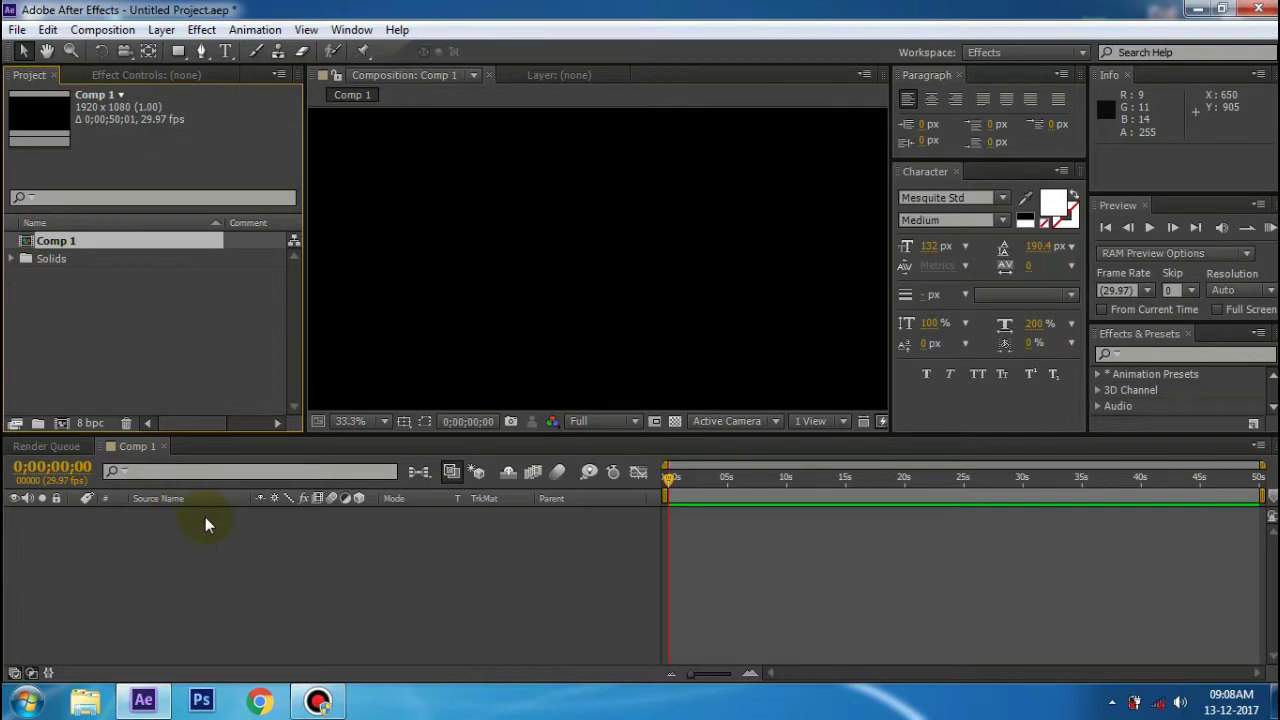
key("ctrl+n")
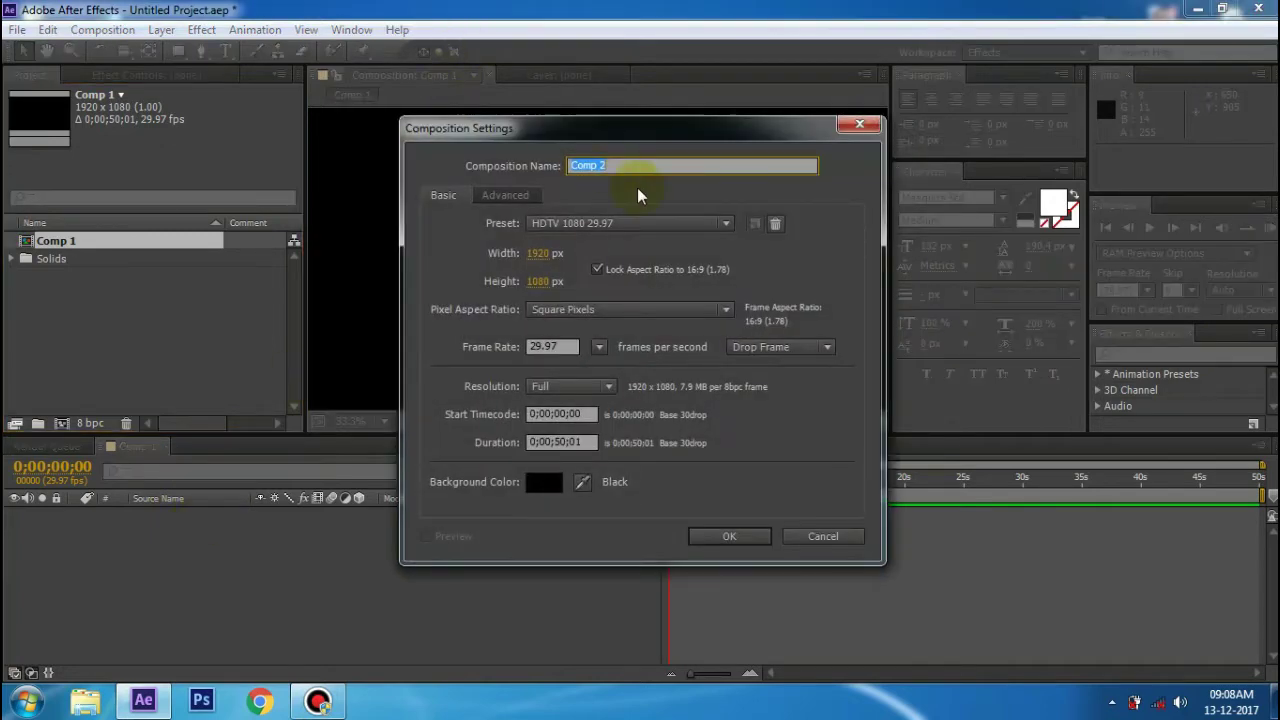
left_click(729, 536)
- Add a full-frame solid with colour kept black, named Black Solid 2
right_click(164, 522)
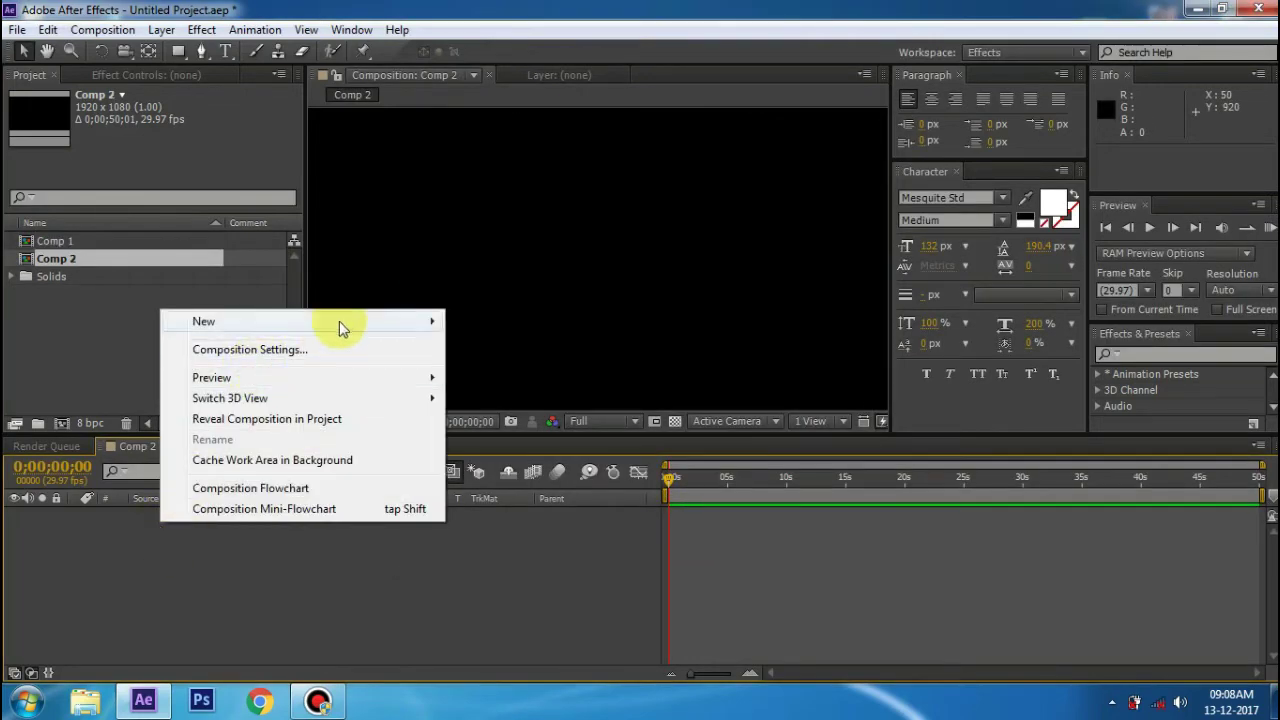
mouse_move(338, 321)
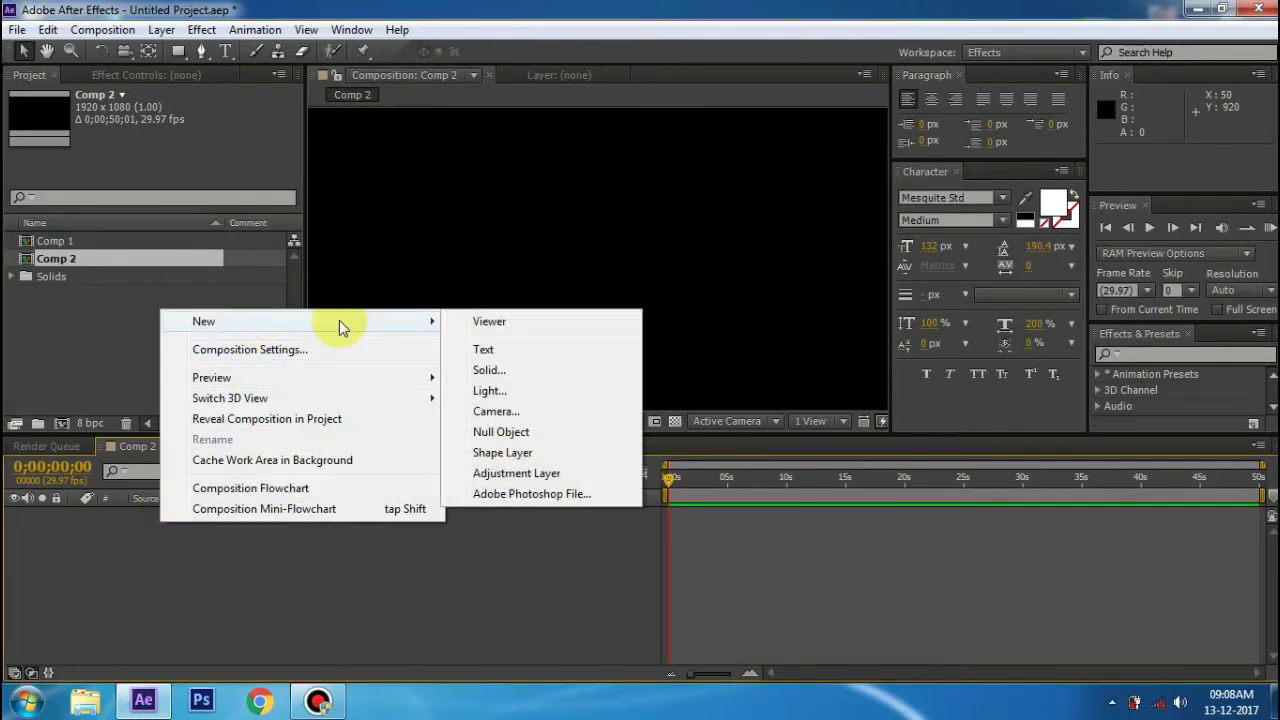
left_click(490, 369)
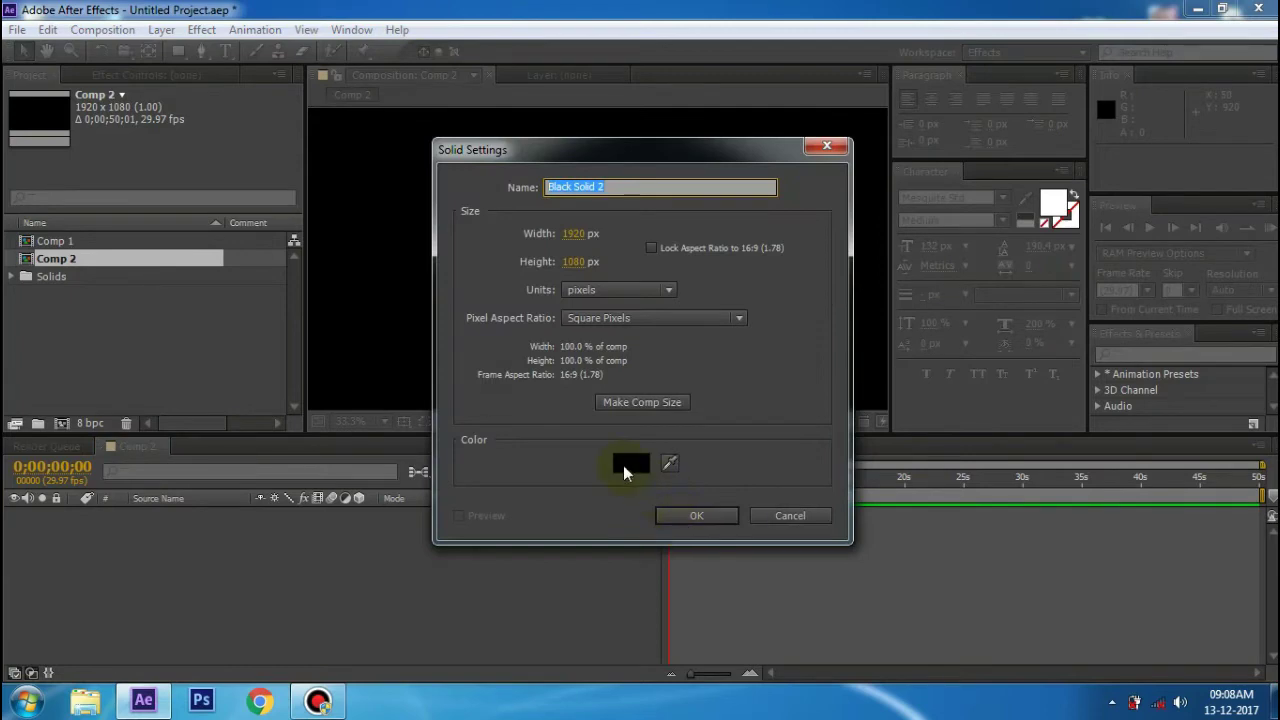
left_click(627, 464)
left_click(438, 212)
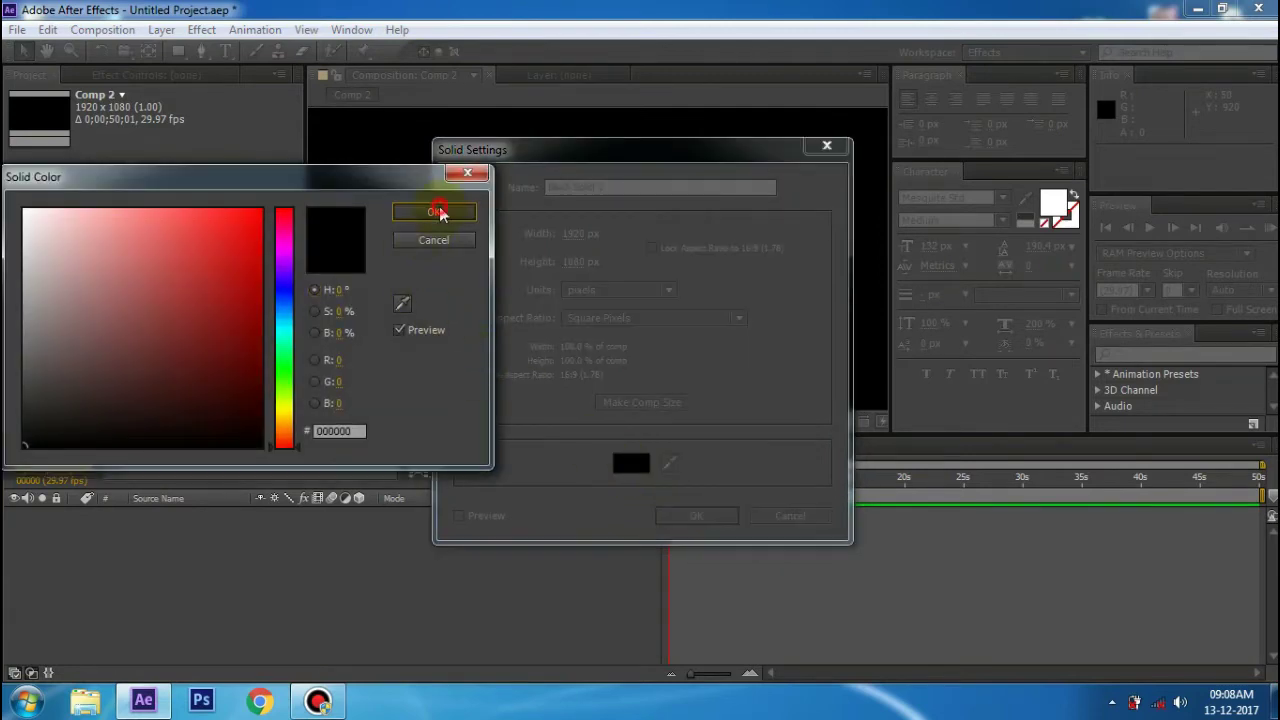
left_click(716, 512)
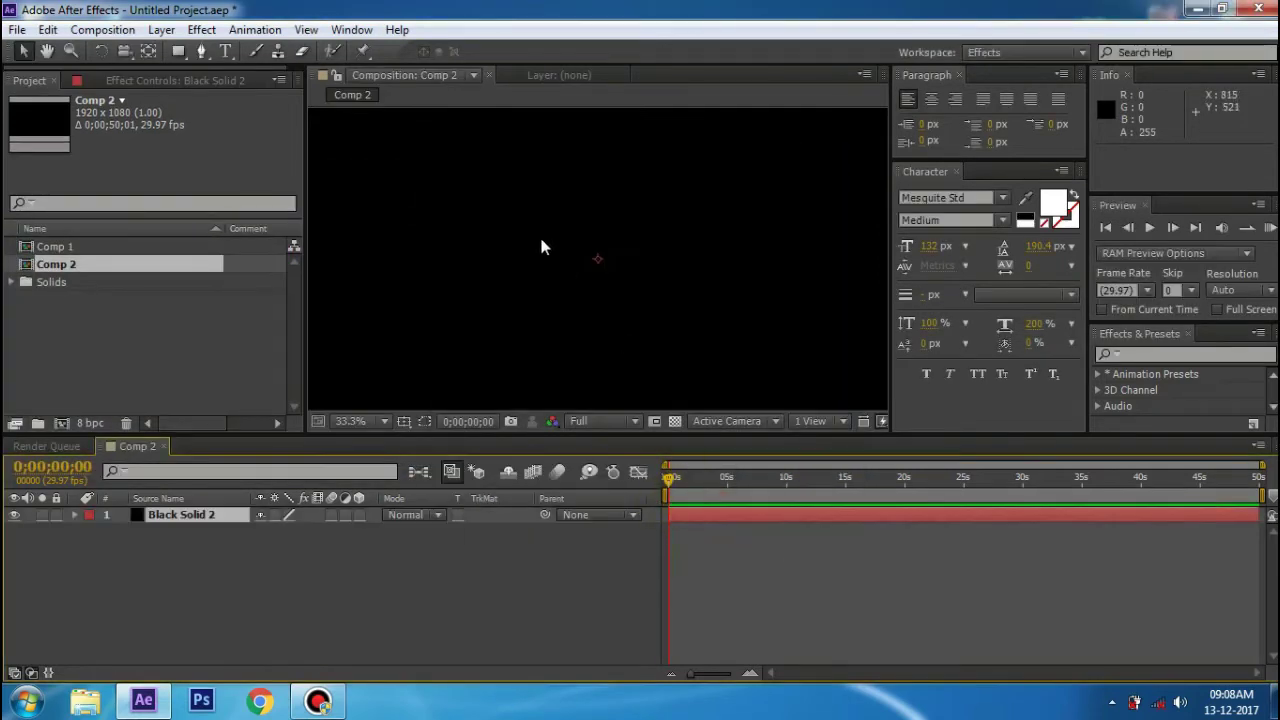
scroll(476, 220, "down", 3)
scroll(477, 226, "up", 1)
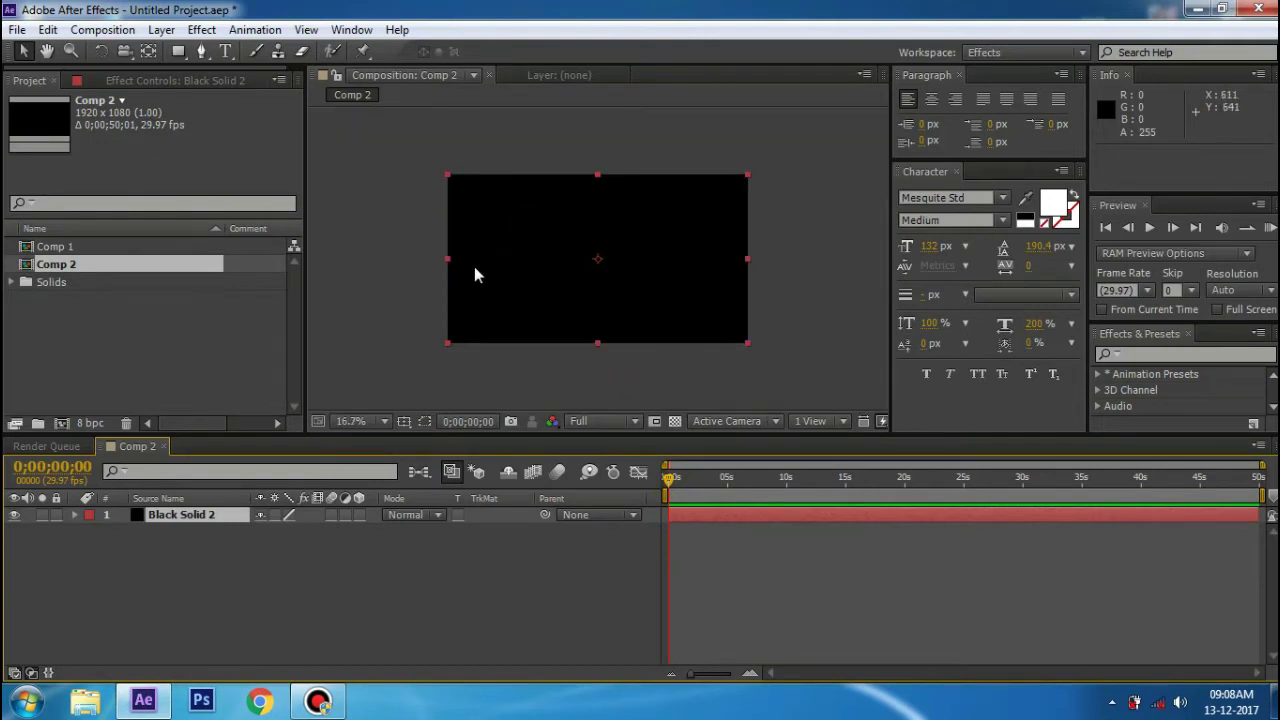
scroll(468, 266, "up", 2)
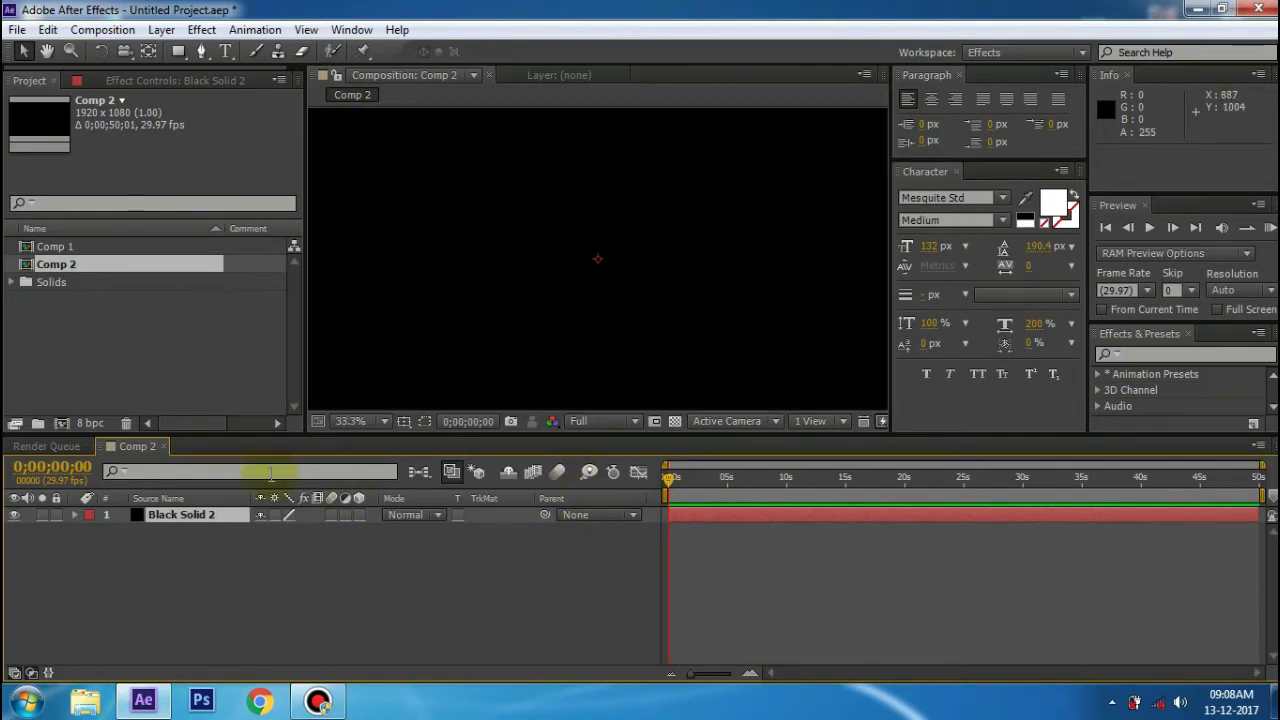
- Apply Optical Flares to Black Solid 2 and place its light source at 618, 414
left_click(201, 30)
mouse_move(363, 582)
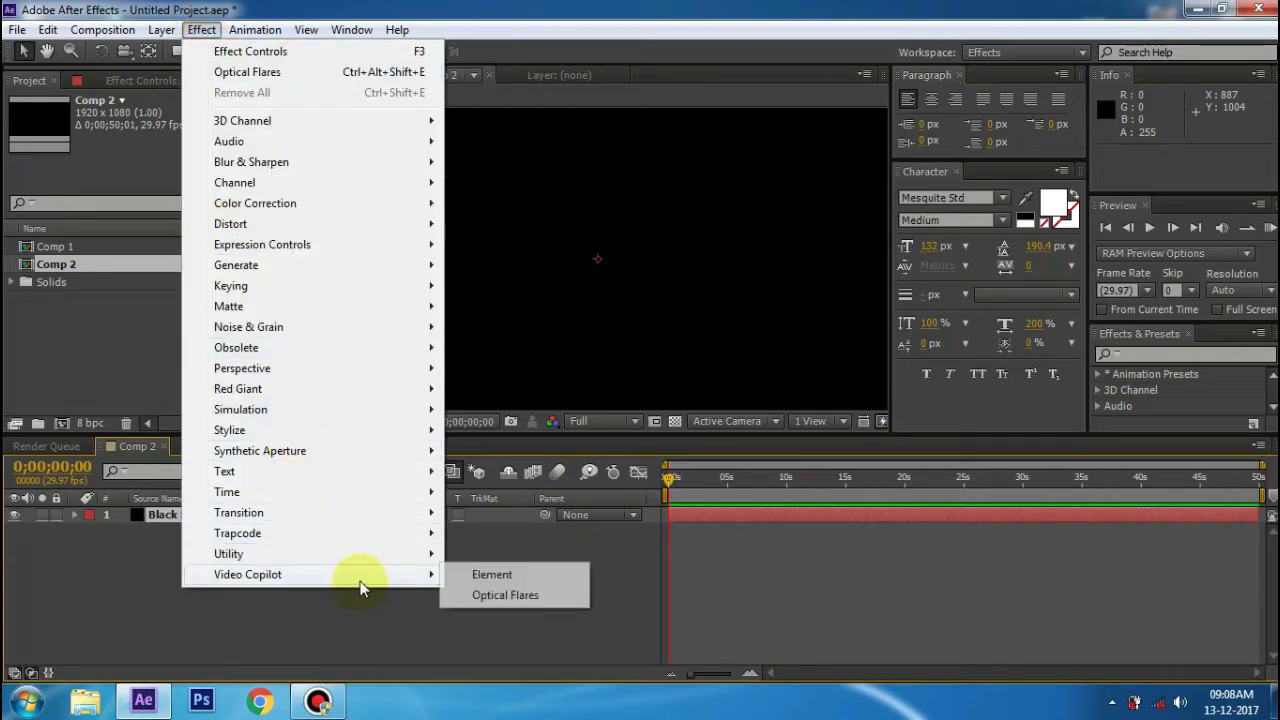
left_click(528, 598)
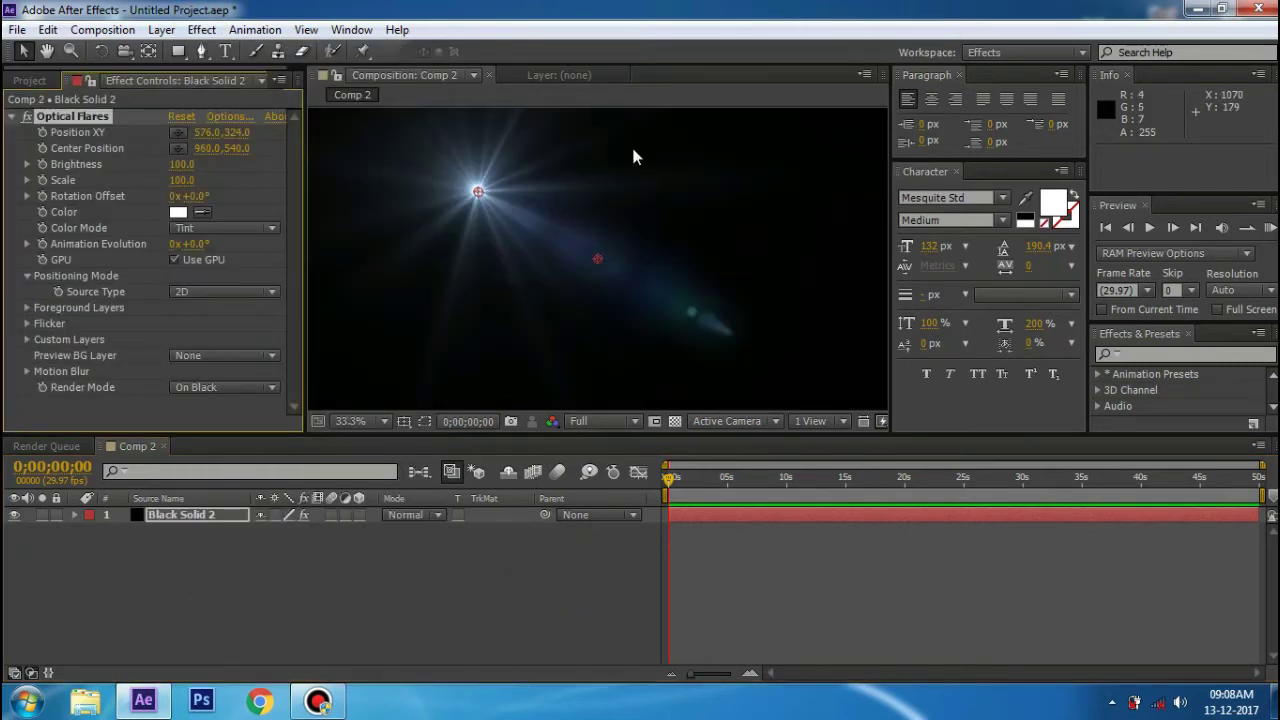
left_click_drag(579, 231, 514, 195)
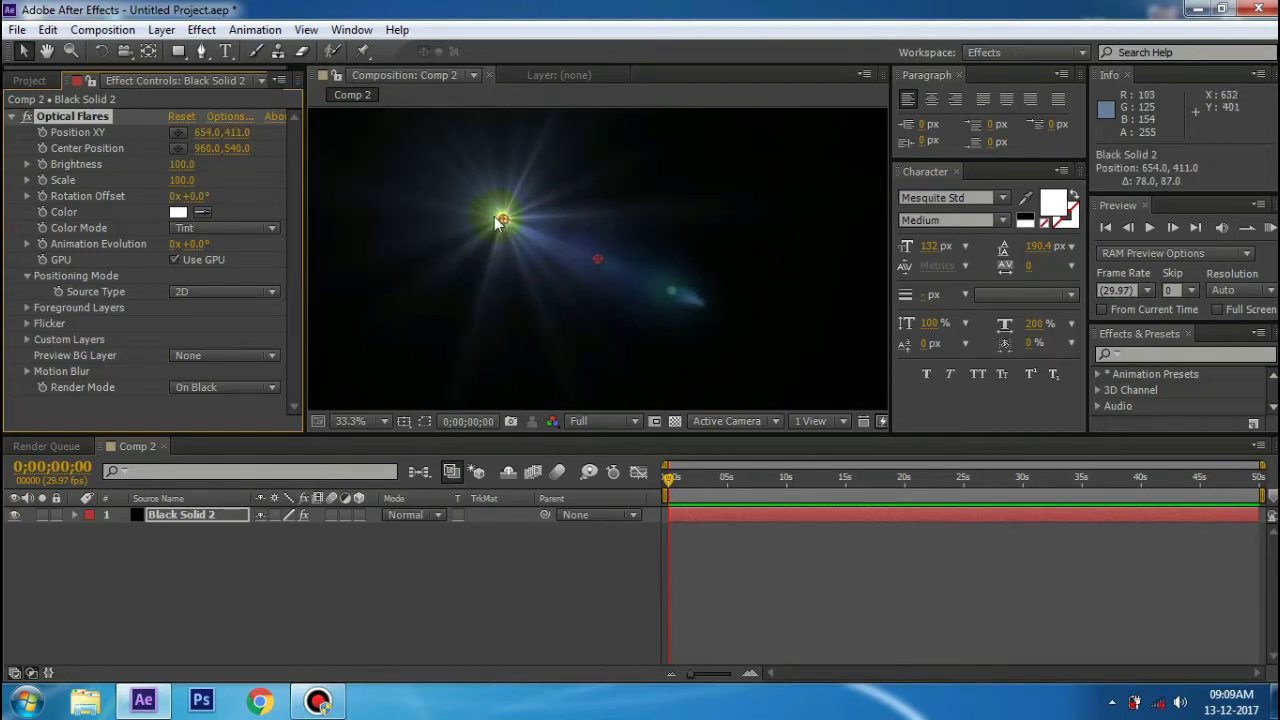
left_click_drag(513, 200, 492, 226)
key("comma")
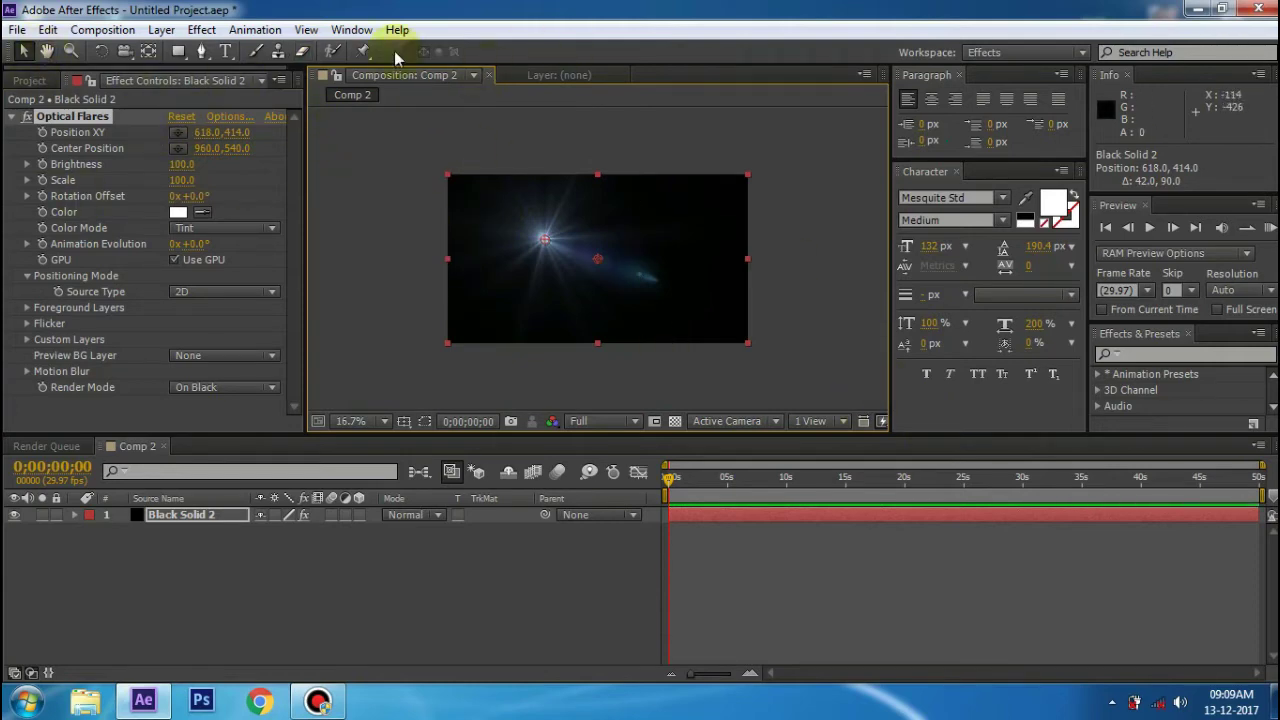
- Add a white Mesquite Std text layer reading 'BHAN TECH STUDIO 7' across the frame
left_click(229, 56)
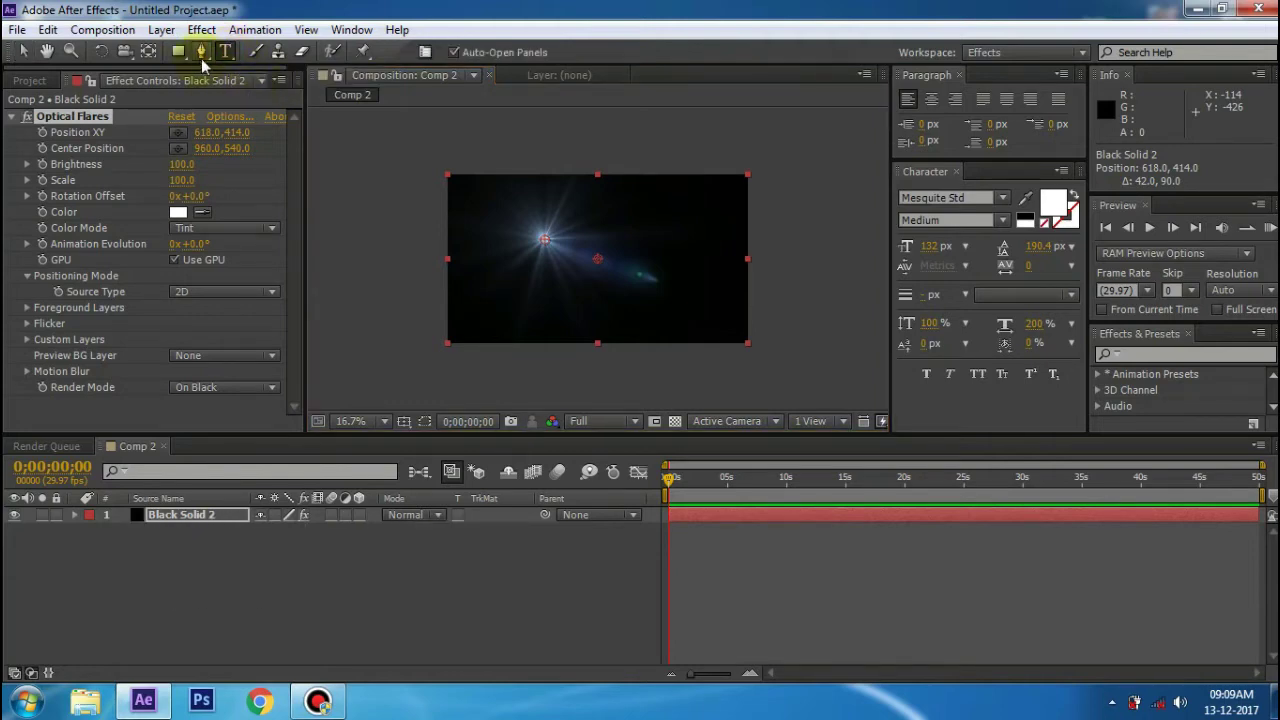
key("period")
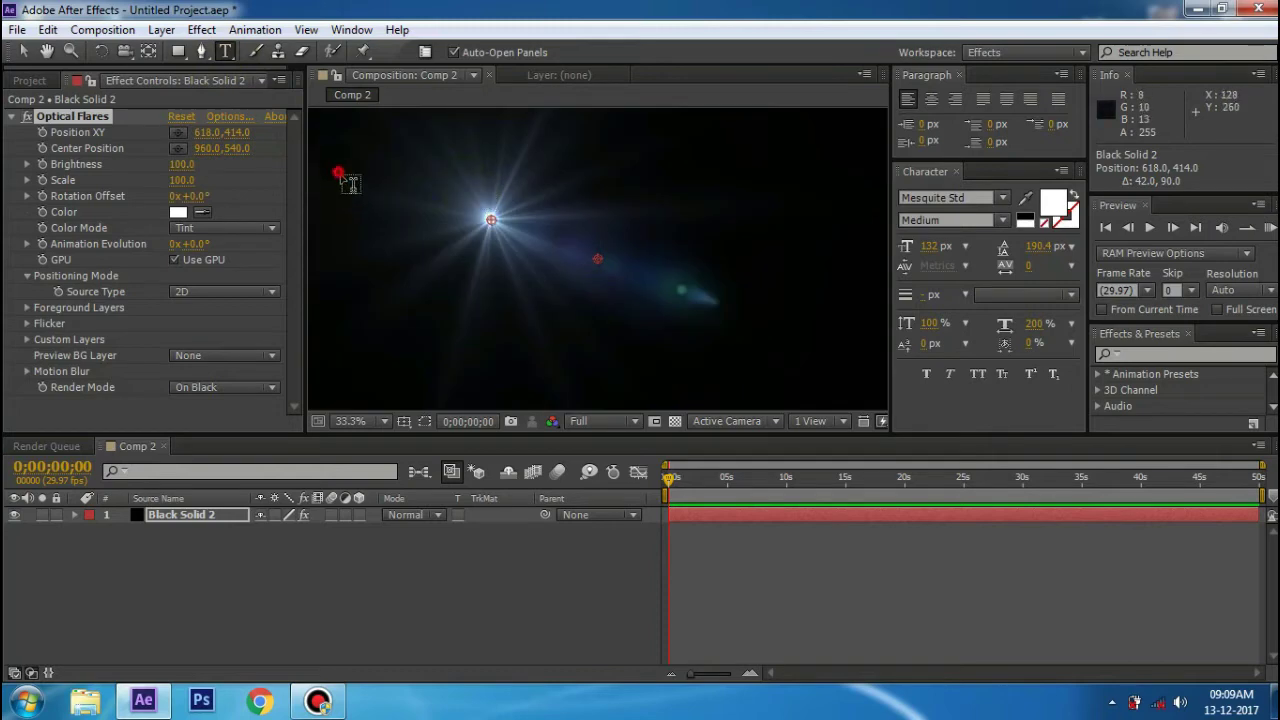
left_click_drag(341, 177, 851, 368)
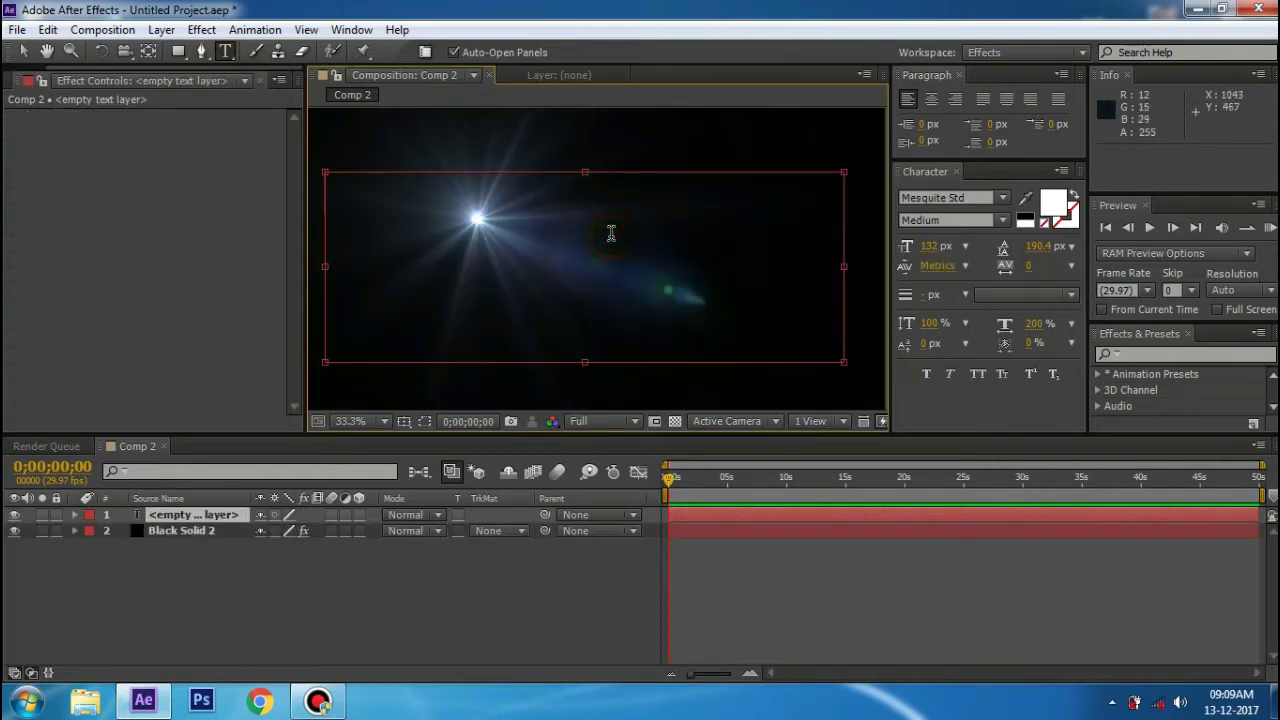
type("bhan tech studio 7")
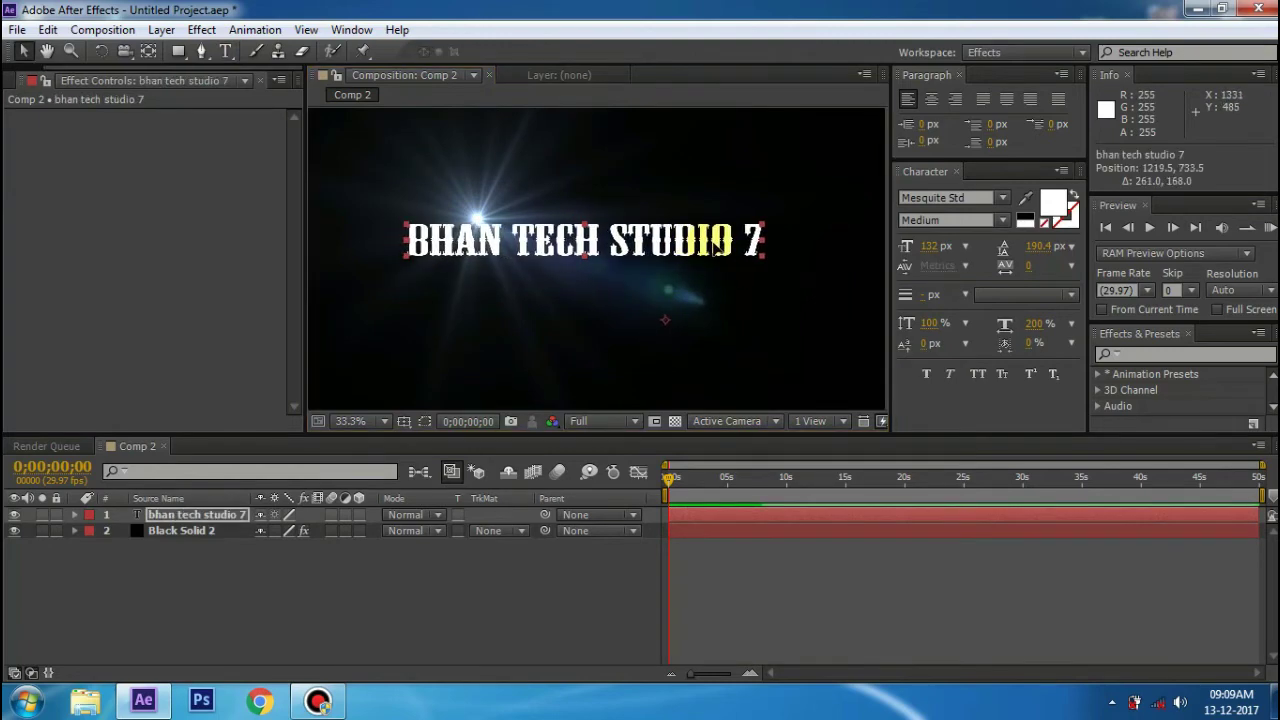
- Select the Black Solid 2 flare layer and set the viewer to 50% zoom
key("comma")
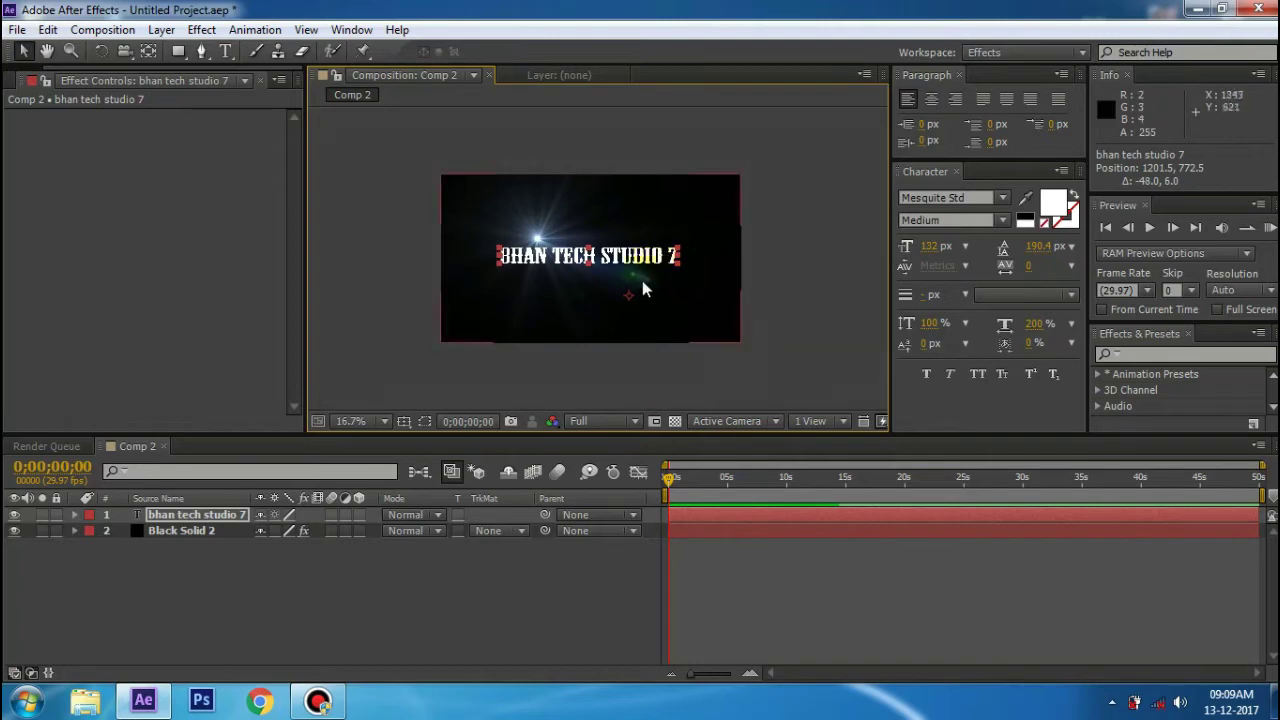
key("period")
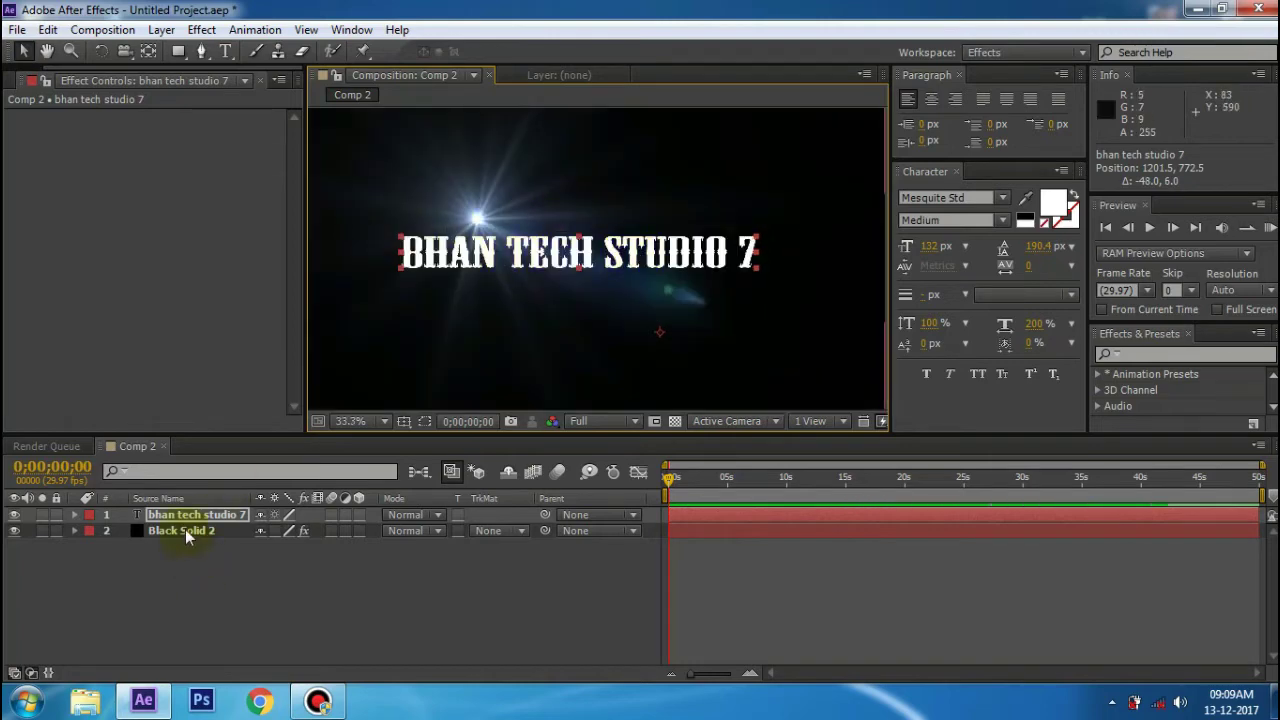
left_click(185, 530)
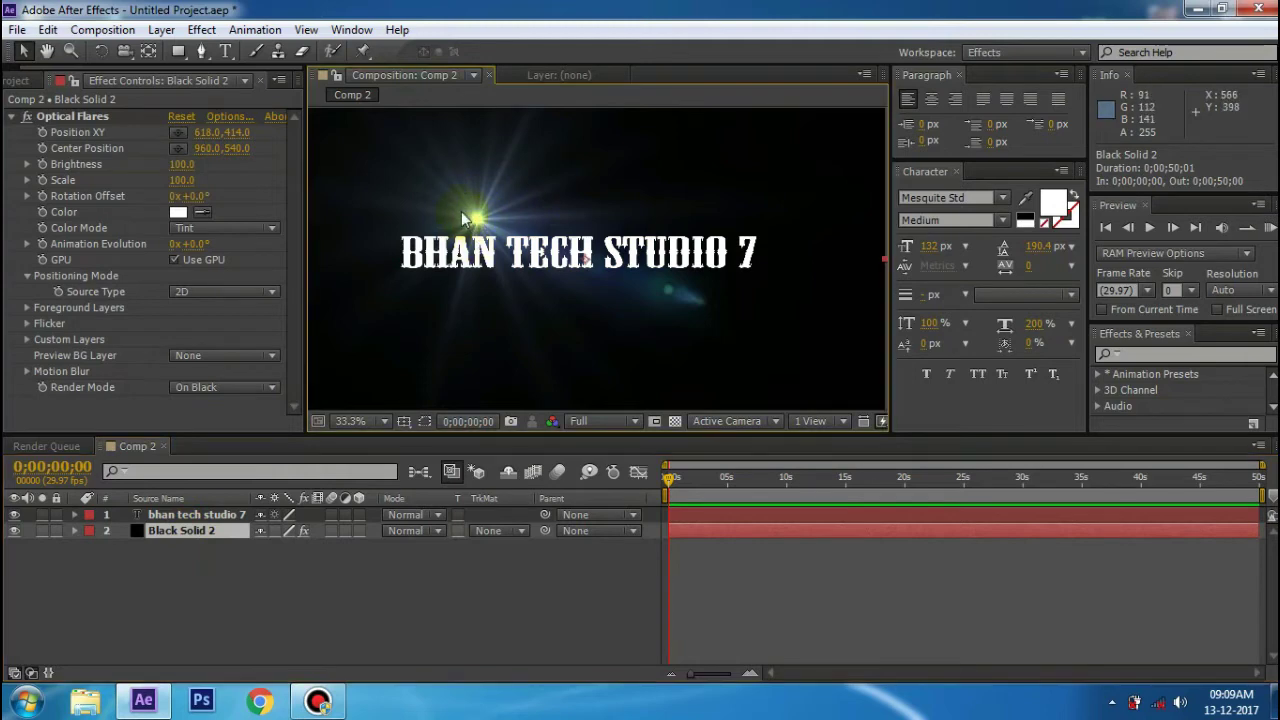
key("period")
key("period")
key("period")
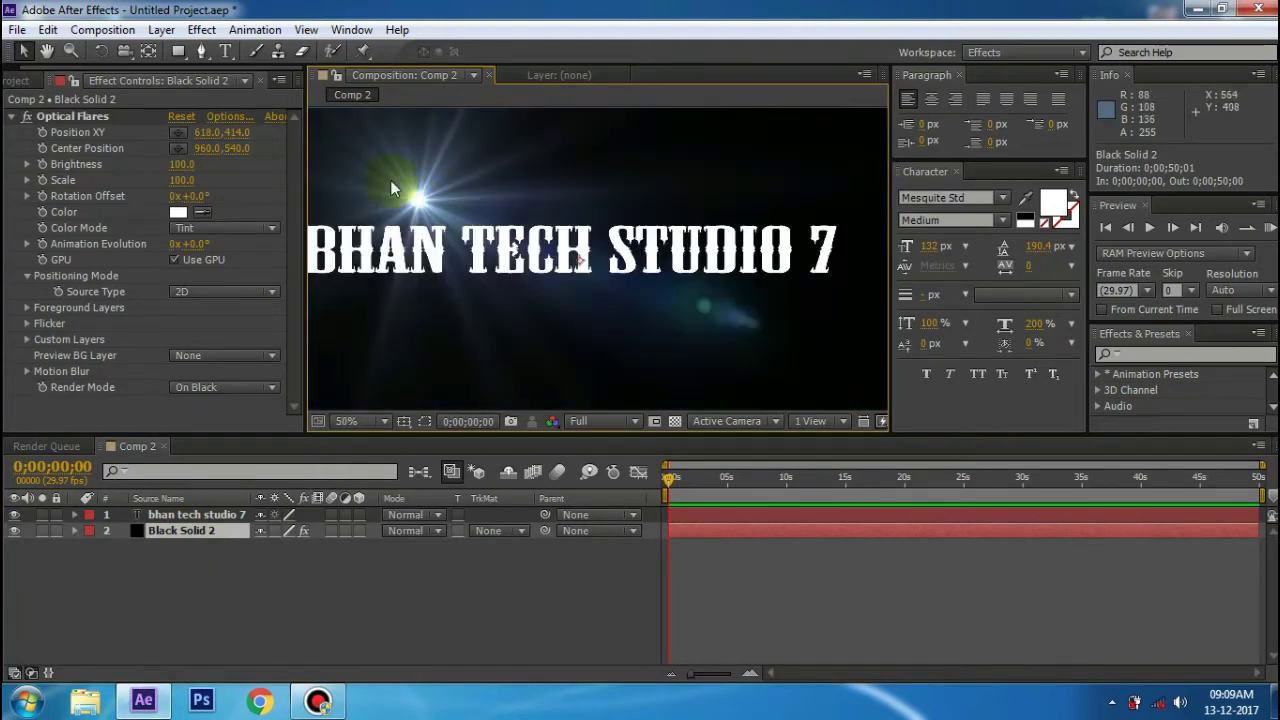
key("comma")
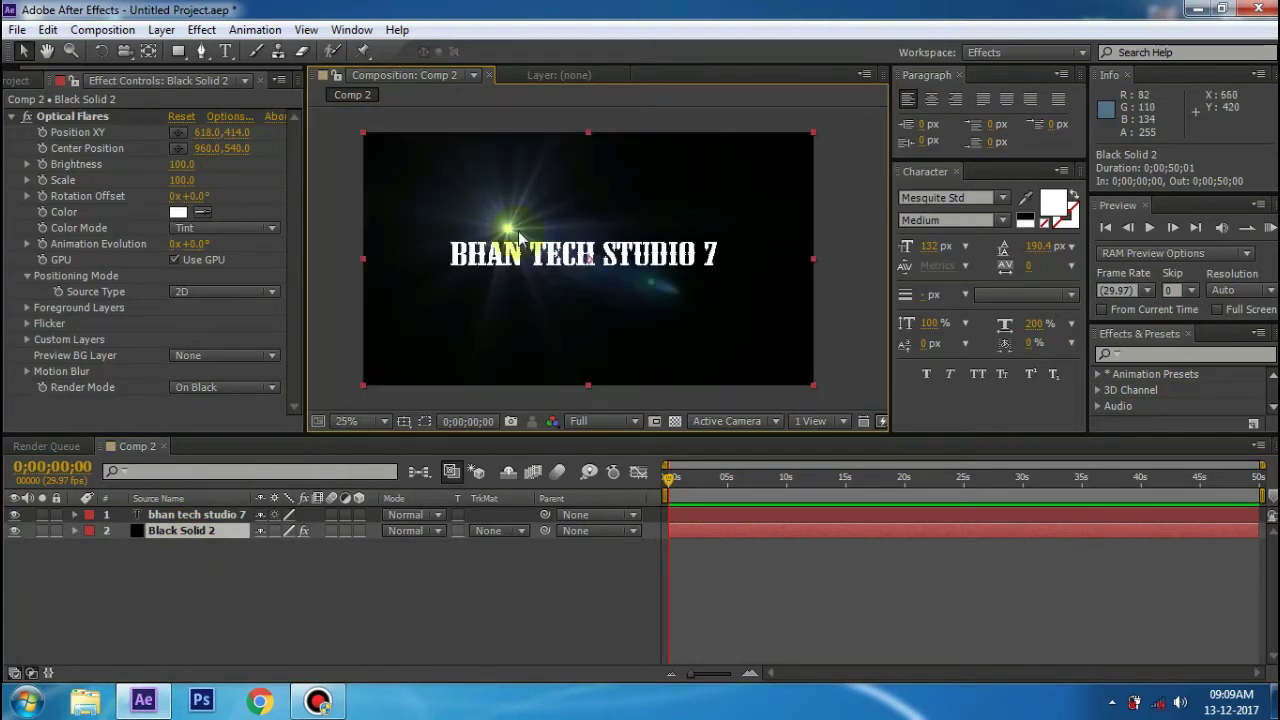
key("period")
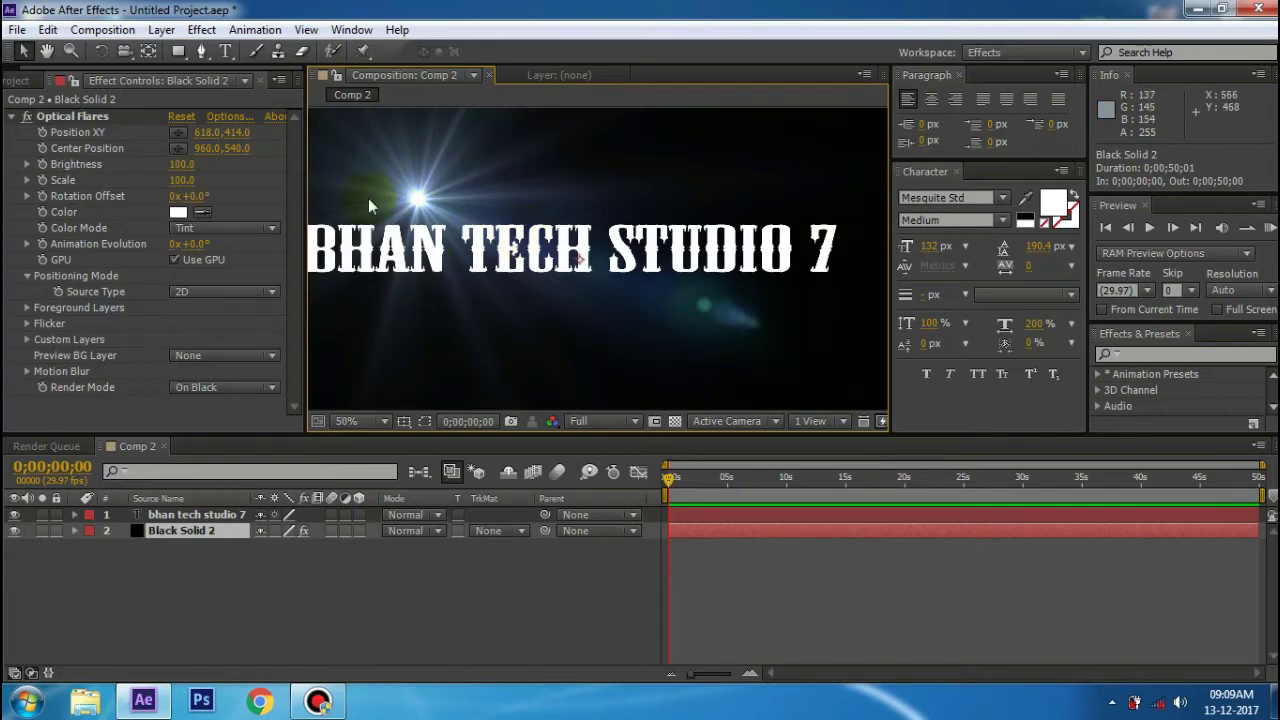
- Reposition the Optical Flares Position XY to 408, 586, beneath the title's opening letters
key("h")
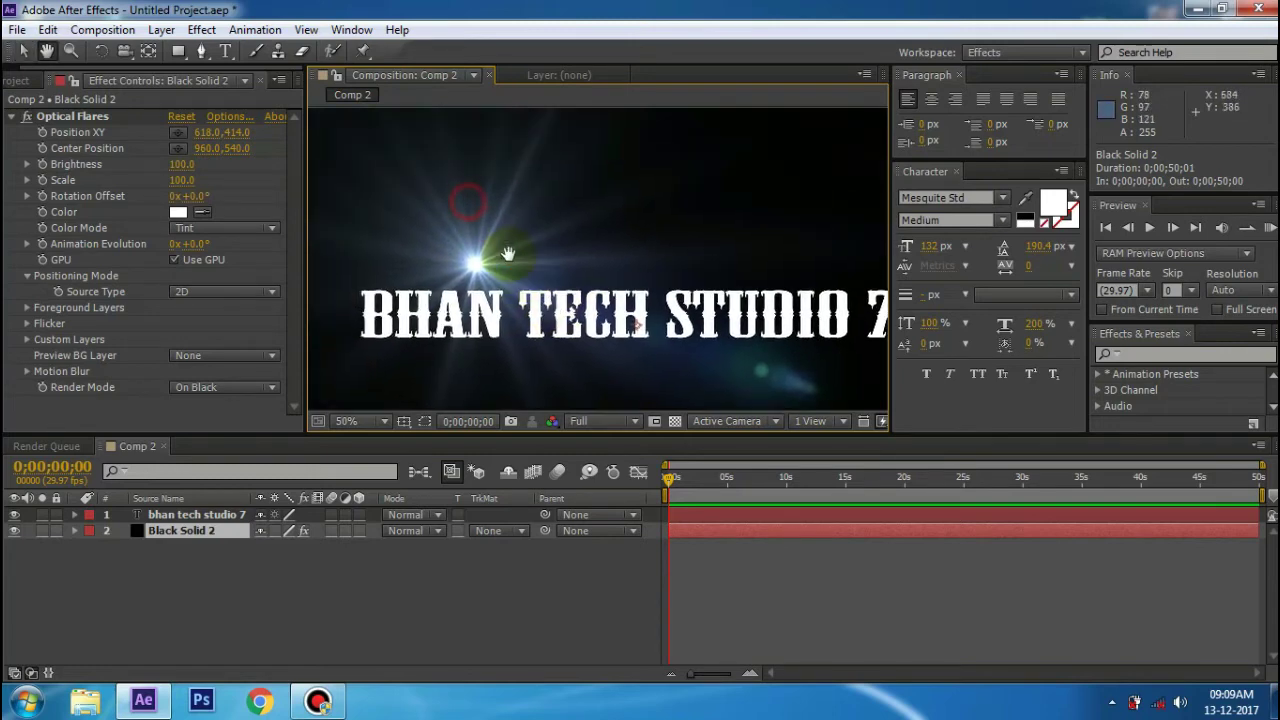
left_click_drag(445, 187, 499, 255)
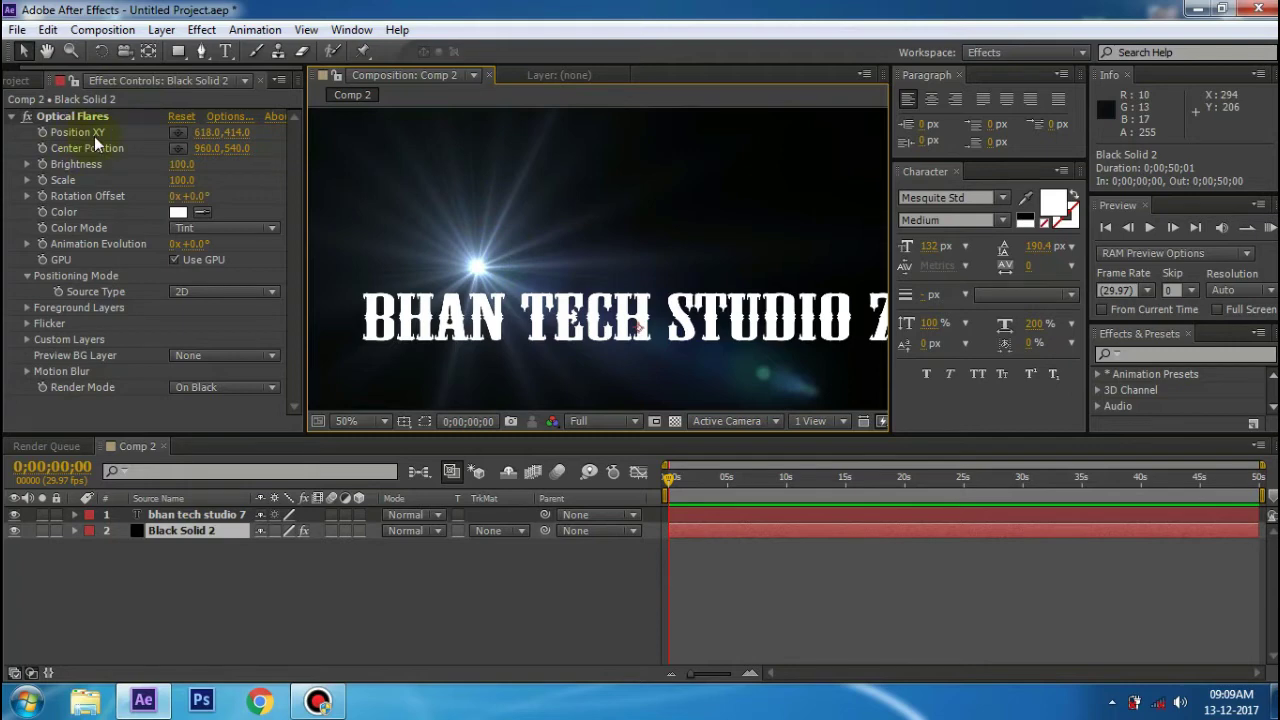
left_click(178, 134)
left_click(445, 253)
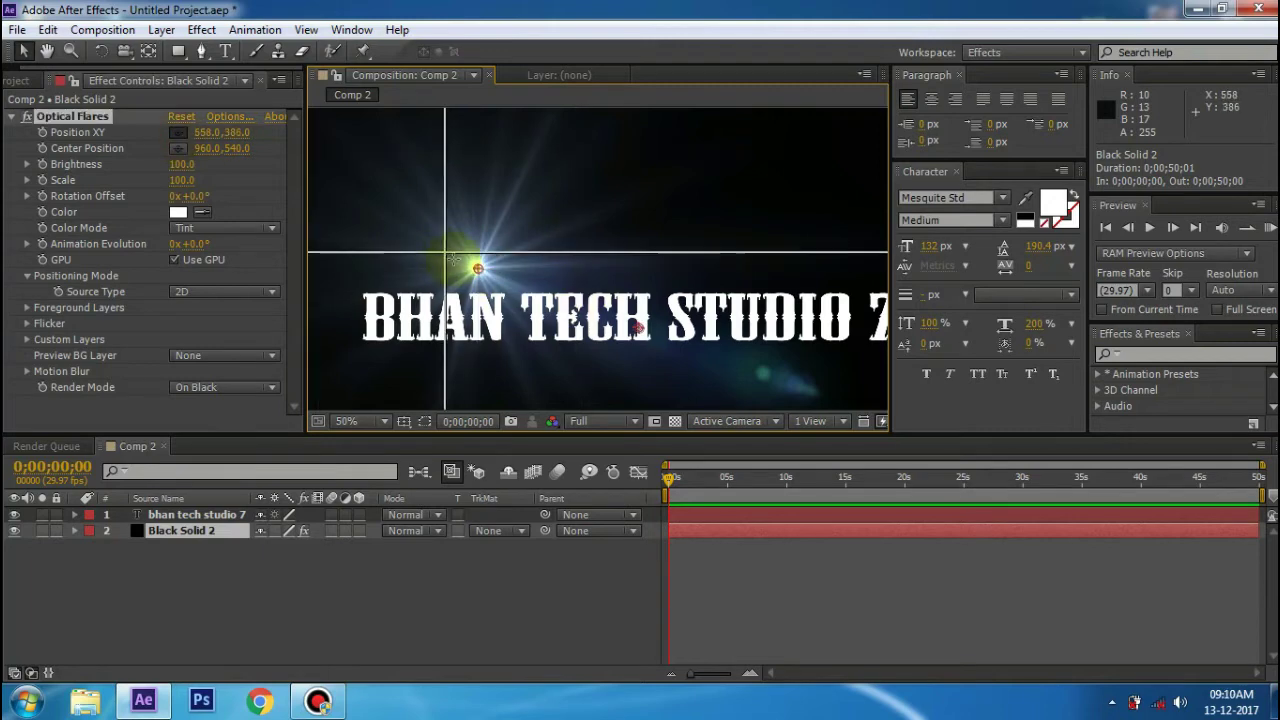
left_click(477, 266)
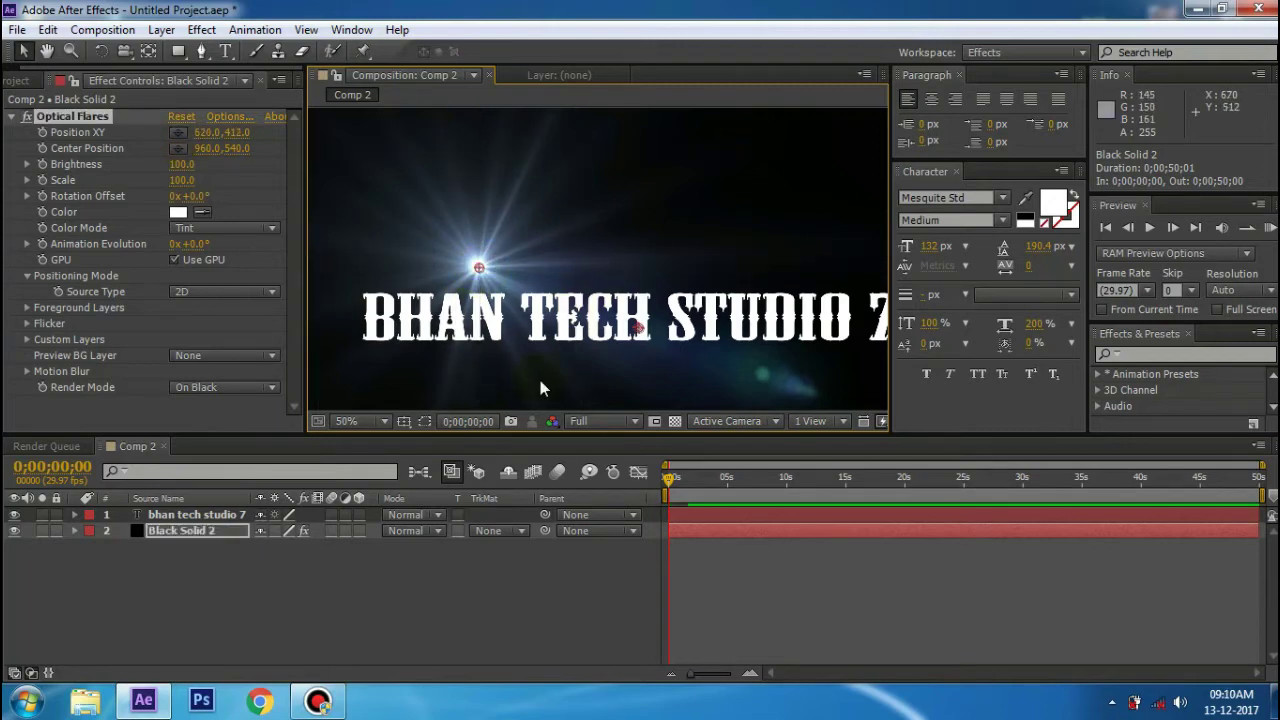
mouse_move(462, 276)
left_mouse_down()
mouse_move(493, 358)
mouse_move(380, 348)
left_mouse_up()
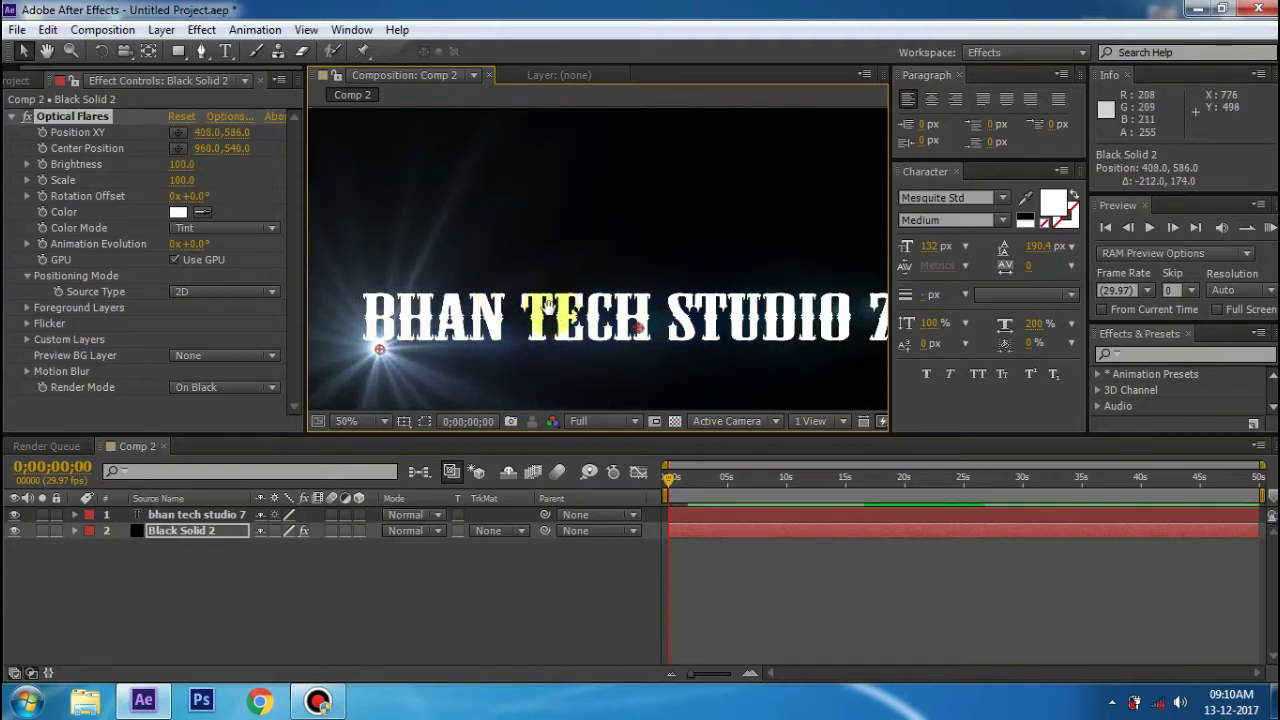
left_click_drag(547, 300, 487, 205)
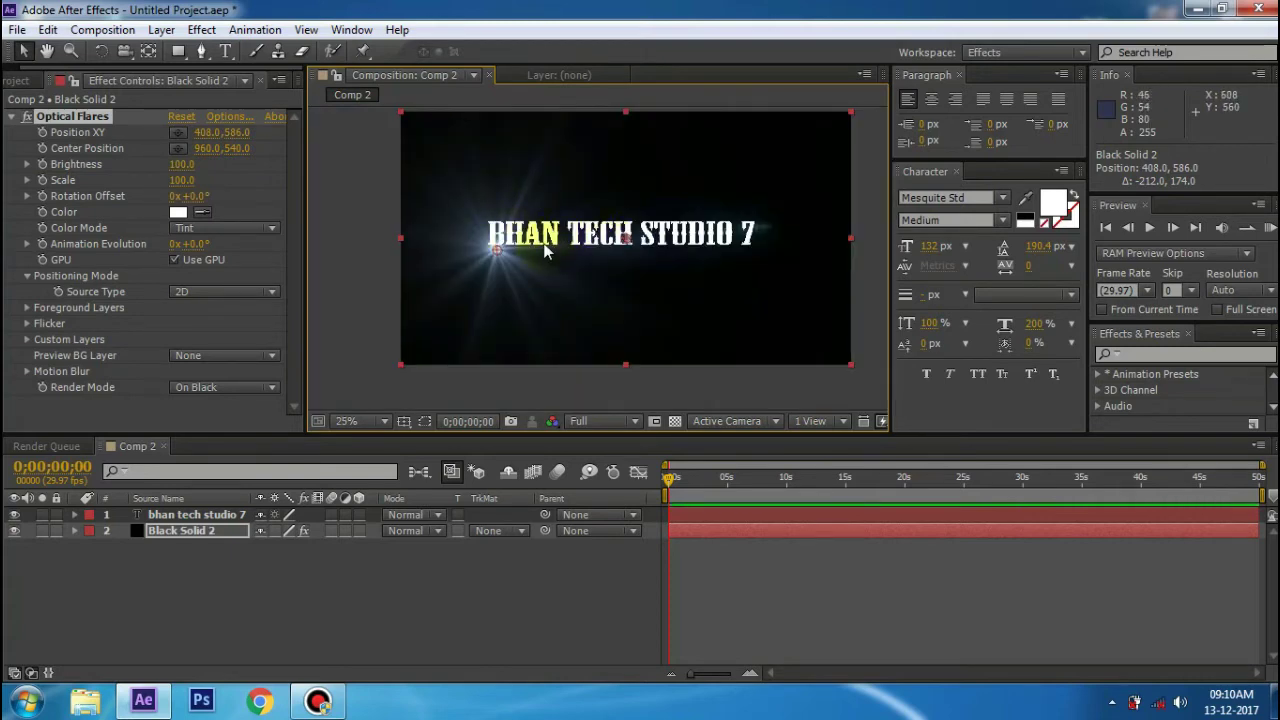
- In Optical Flares Options, browse the Light, Motion Graphics and Natural Flares preset folders
left_click(223, 116)
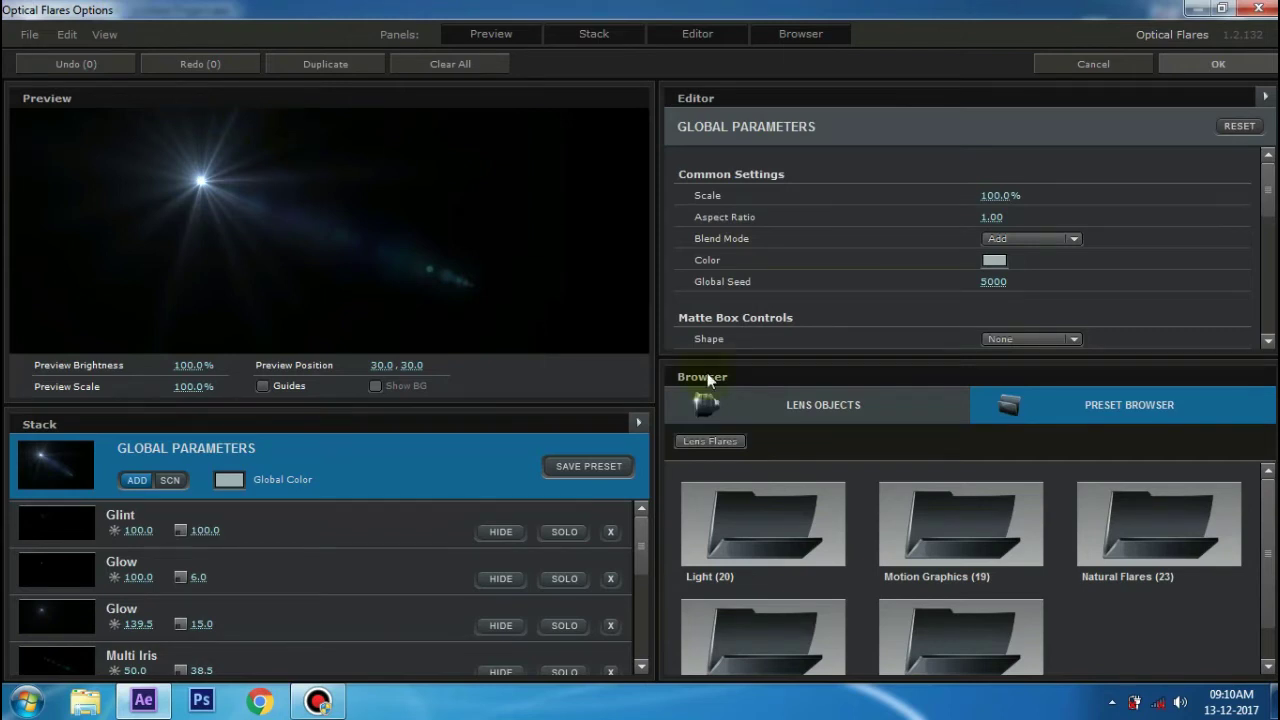
left_click(731, 535)
left_click(758, 520)
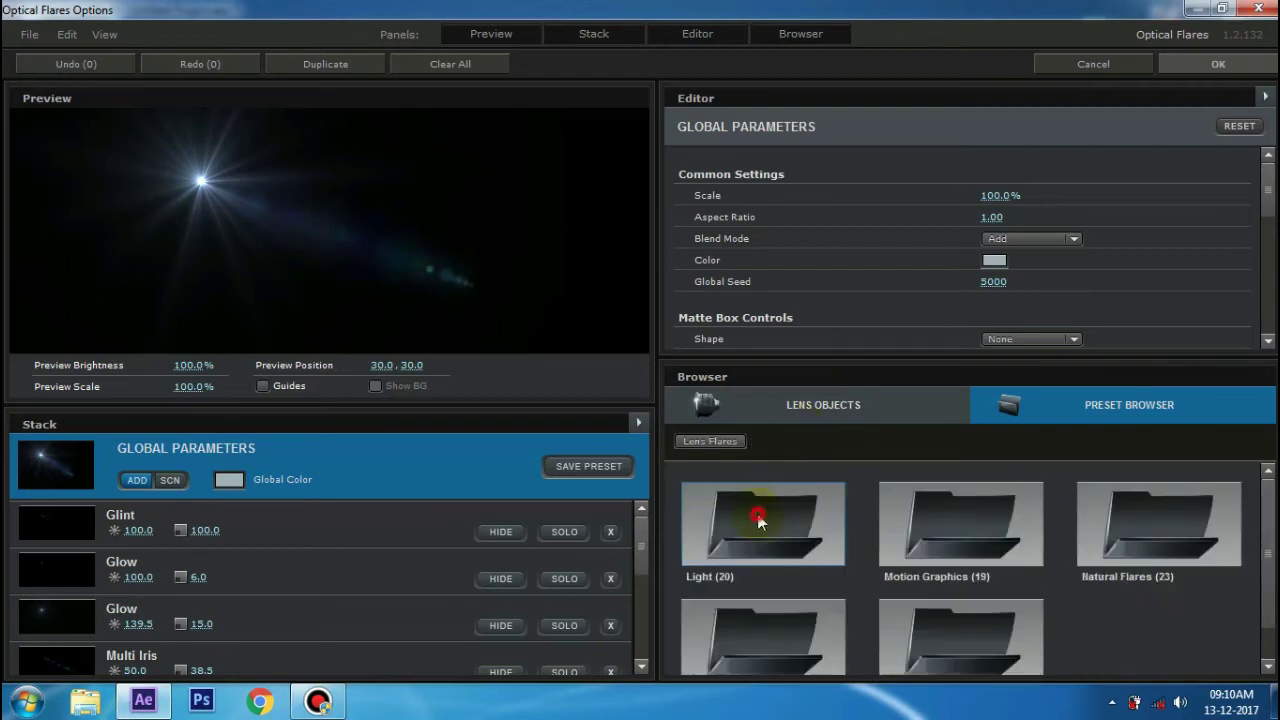
left_click(968, 545)
left_click(722, 505)
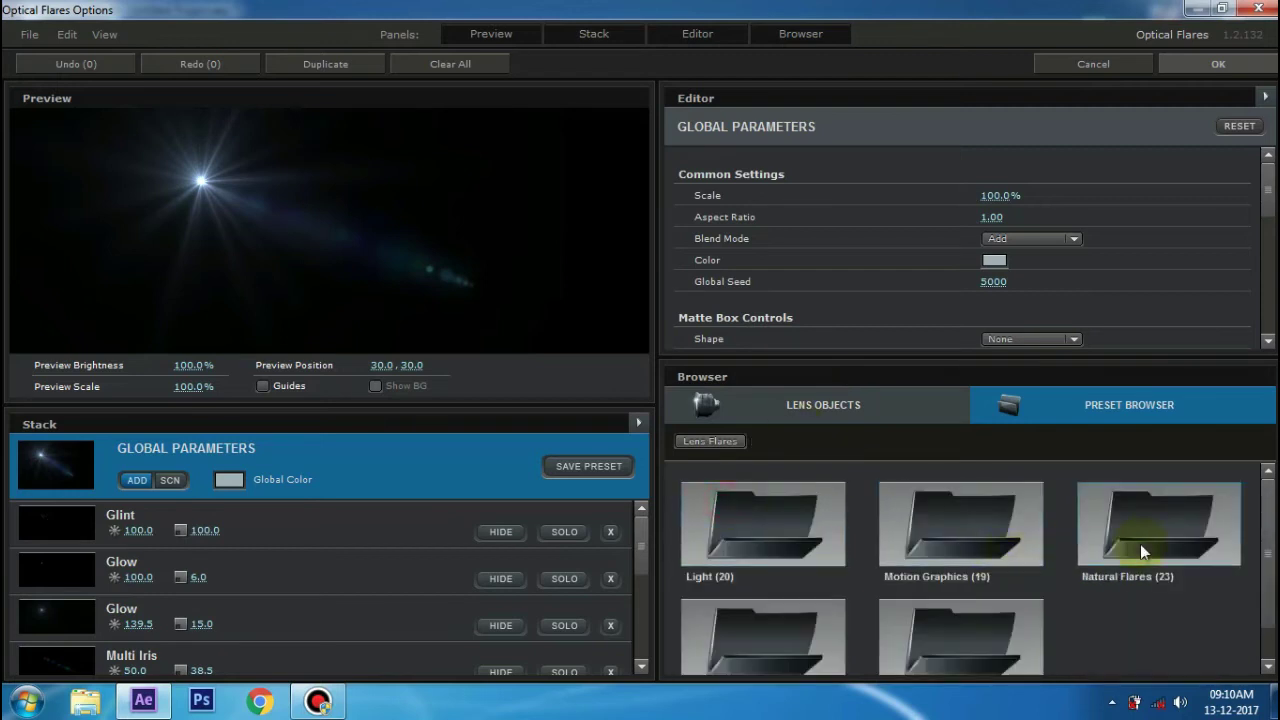
left_click(1140, 544)
left_click(712, 530)
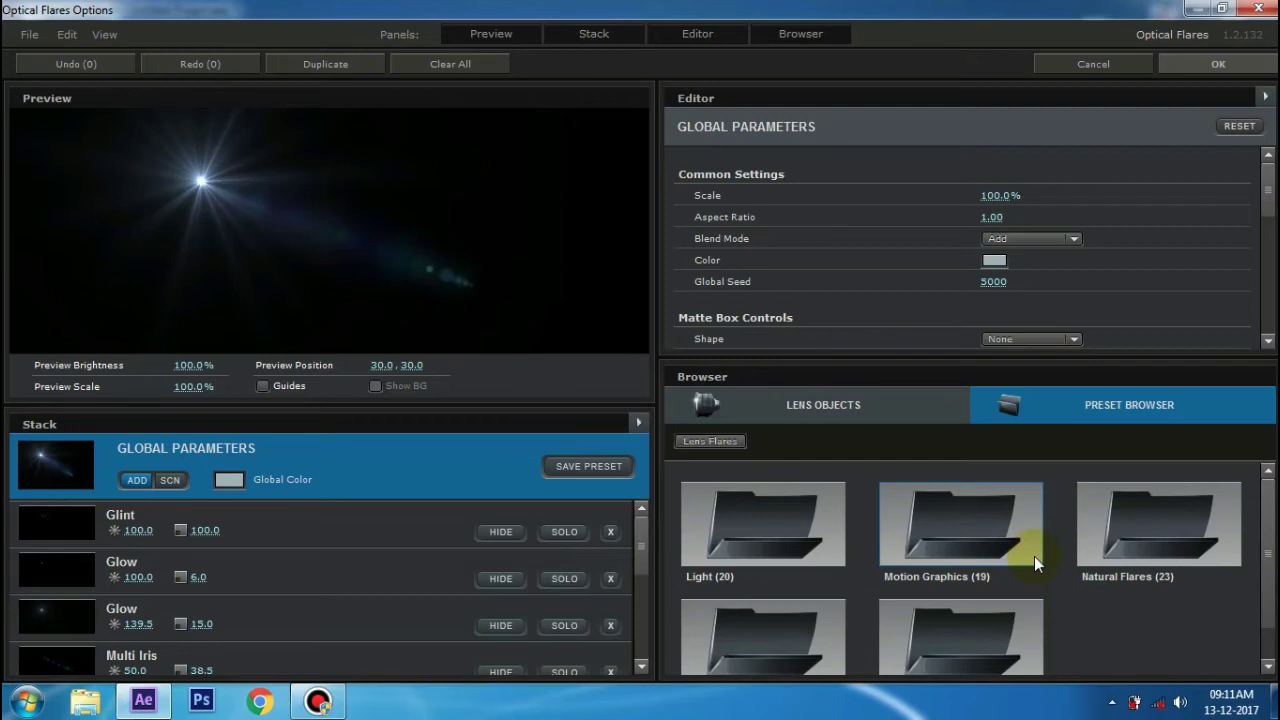
- Apply the blue anamorphic streak preset from Motion Graphics and accept the flare settings
double_click(979, 541)
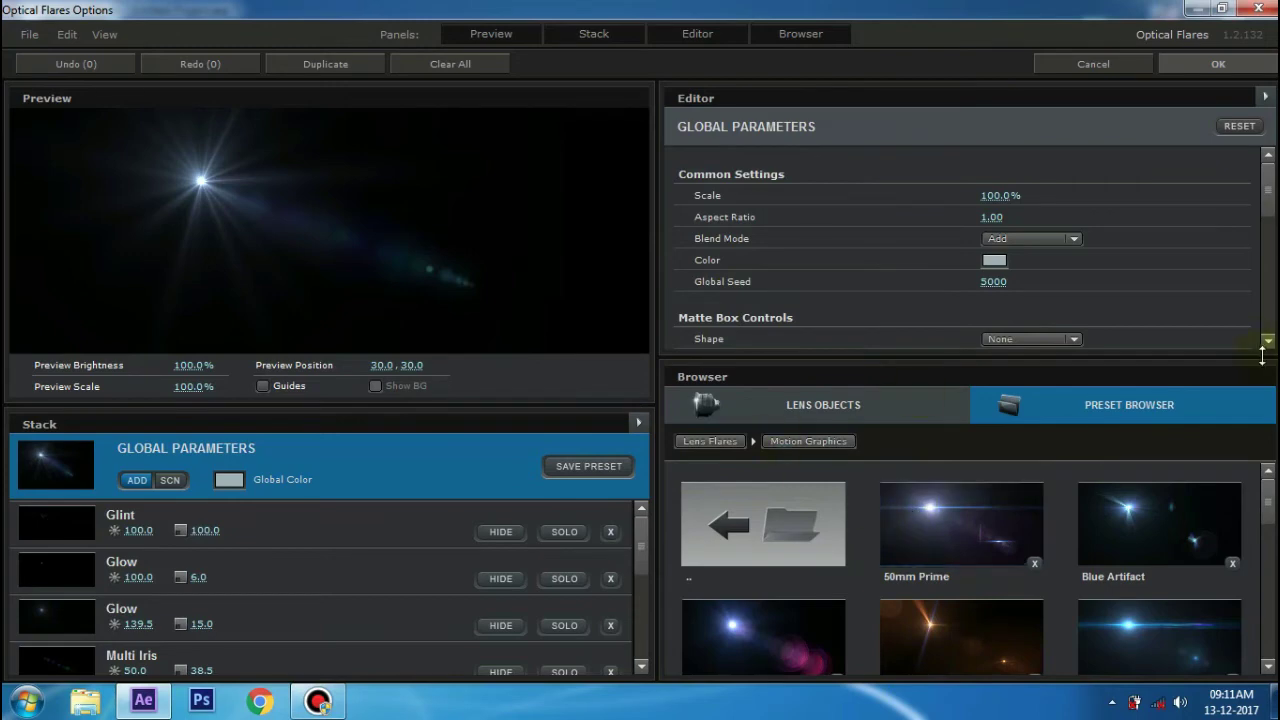
scroll(1257, 540, "down", 1)
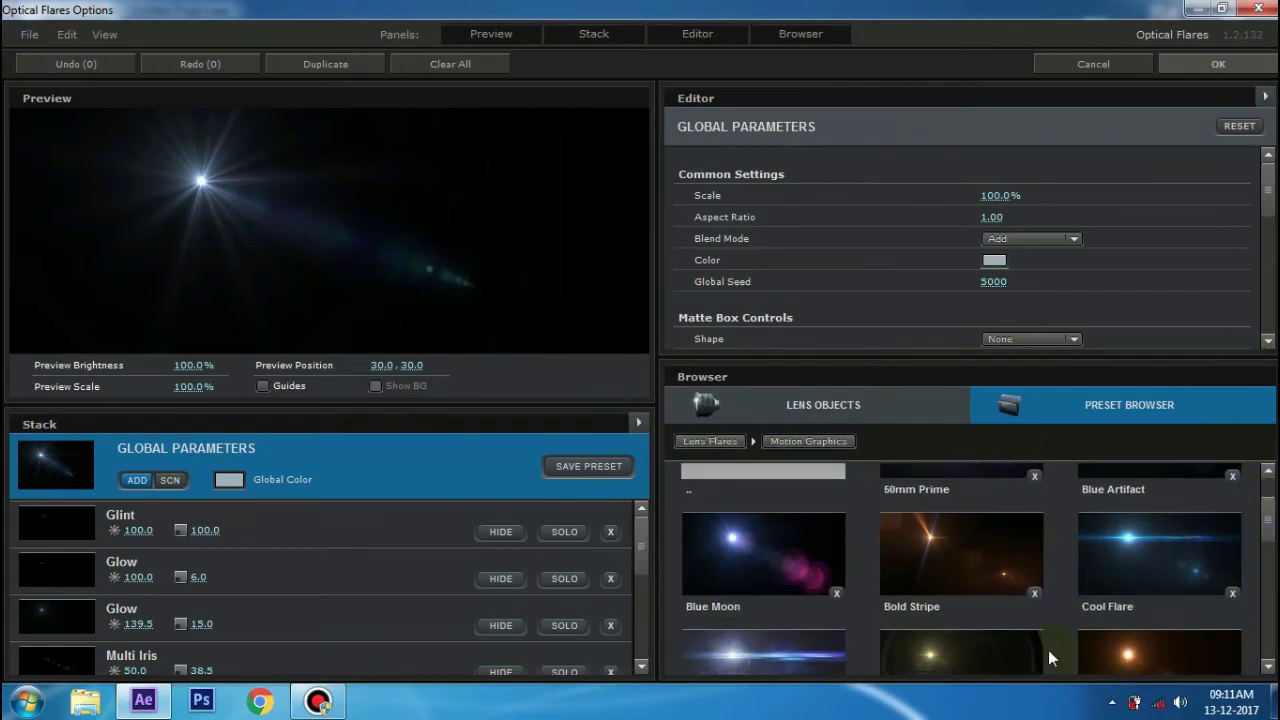
scroll(1000, 620, "down", 3)
scroll(999, 492, "down", 3)
scroll(989, 531, "down", 2)
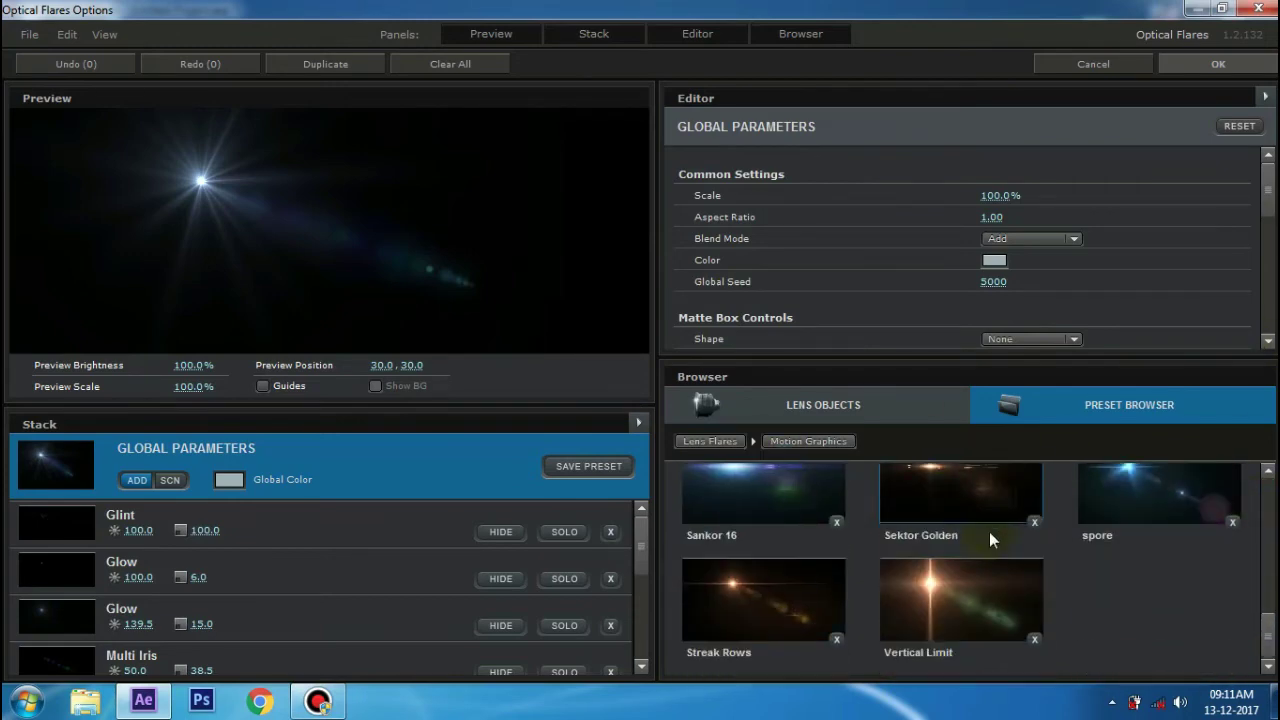
scroll(912, 581, "up", 2)
scroll(905, 575, "up", 2)
scroll(940, 588, "up", 1)
scroll(940, 588, "up", 1)
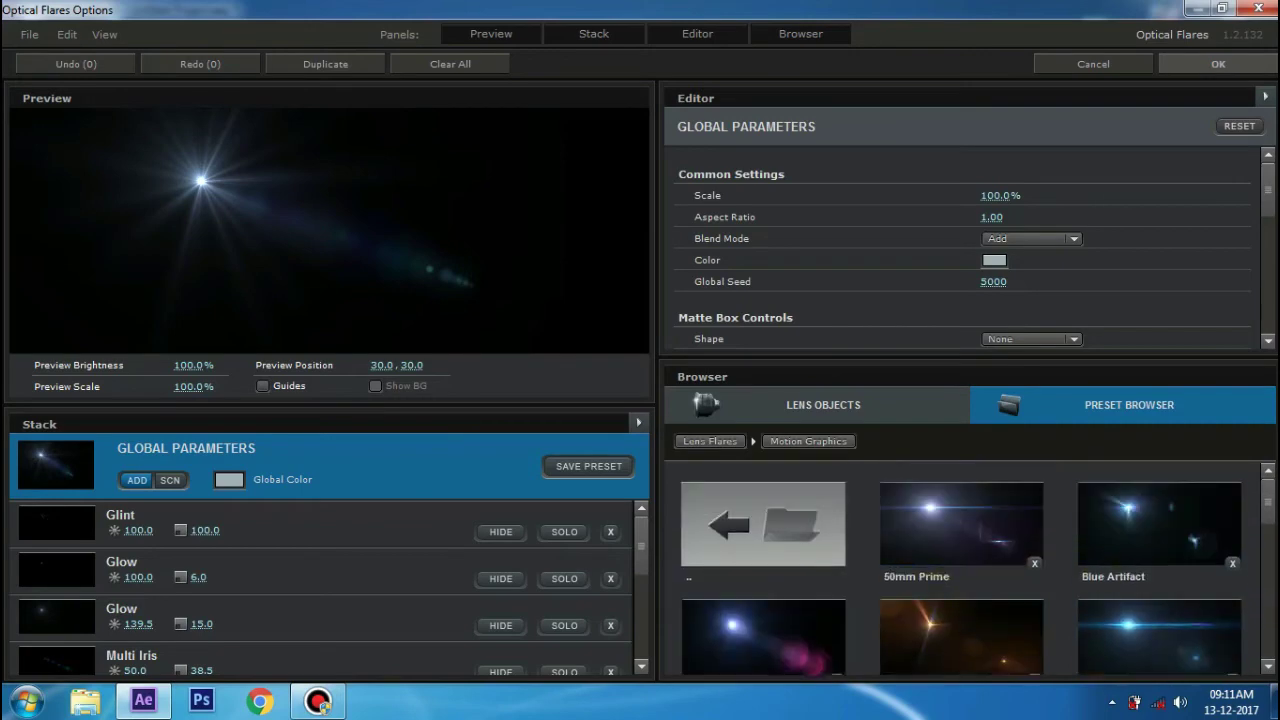
left_click(1118, 630)
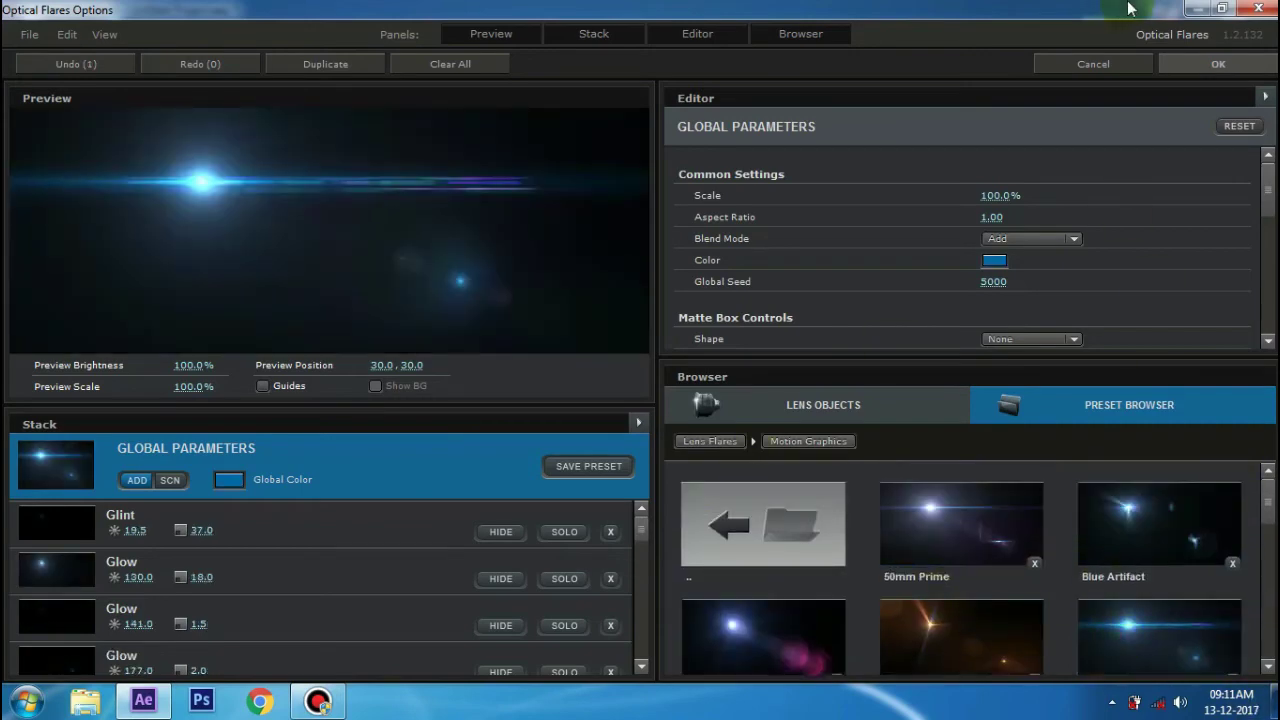
left_click(1239, 63)
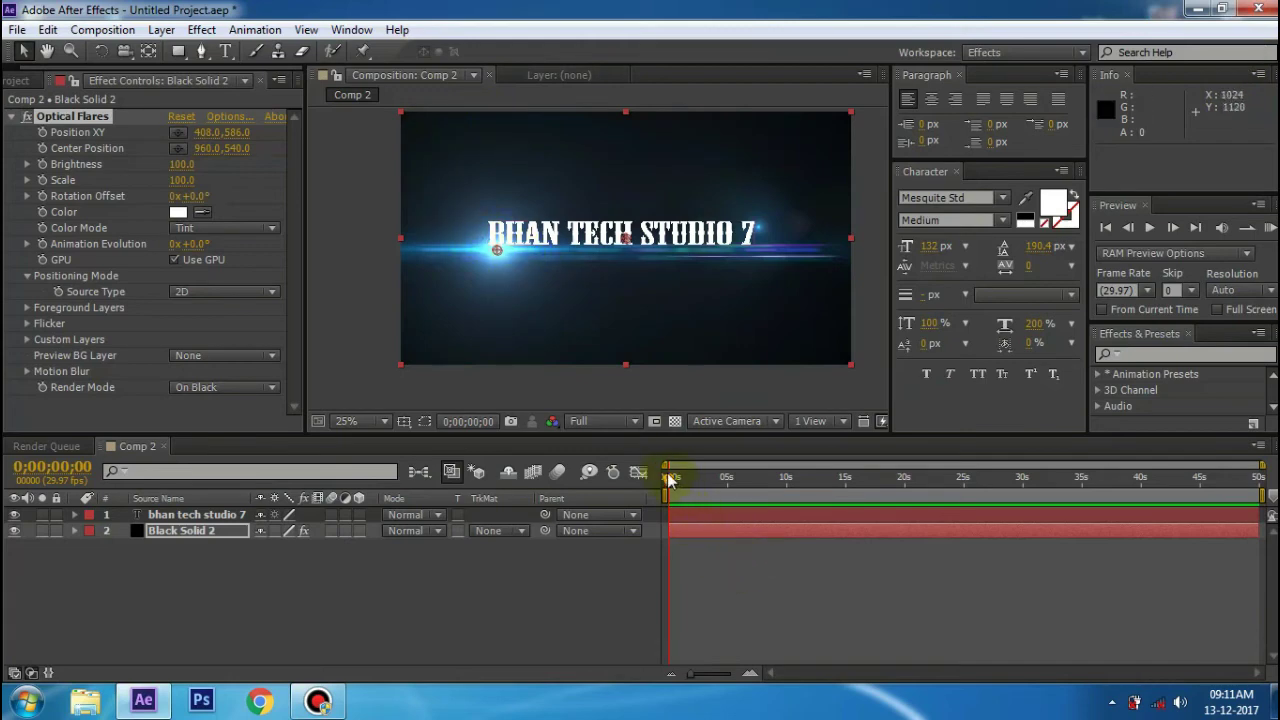
mouse_move(670, 478)
left_mouse_down()
mouse_move(1164, 597)
mouse_move(589, 494)
left_mouse_up()
key("End")
key("Home")
key("End")
key("Home")
mouse_move(670, 478)
left_mouse_down()
mouse_move(675, 517)
mouse_move(651, 506)
left_mouse_up()
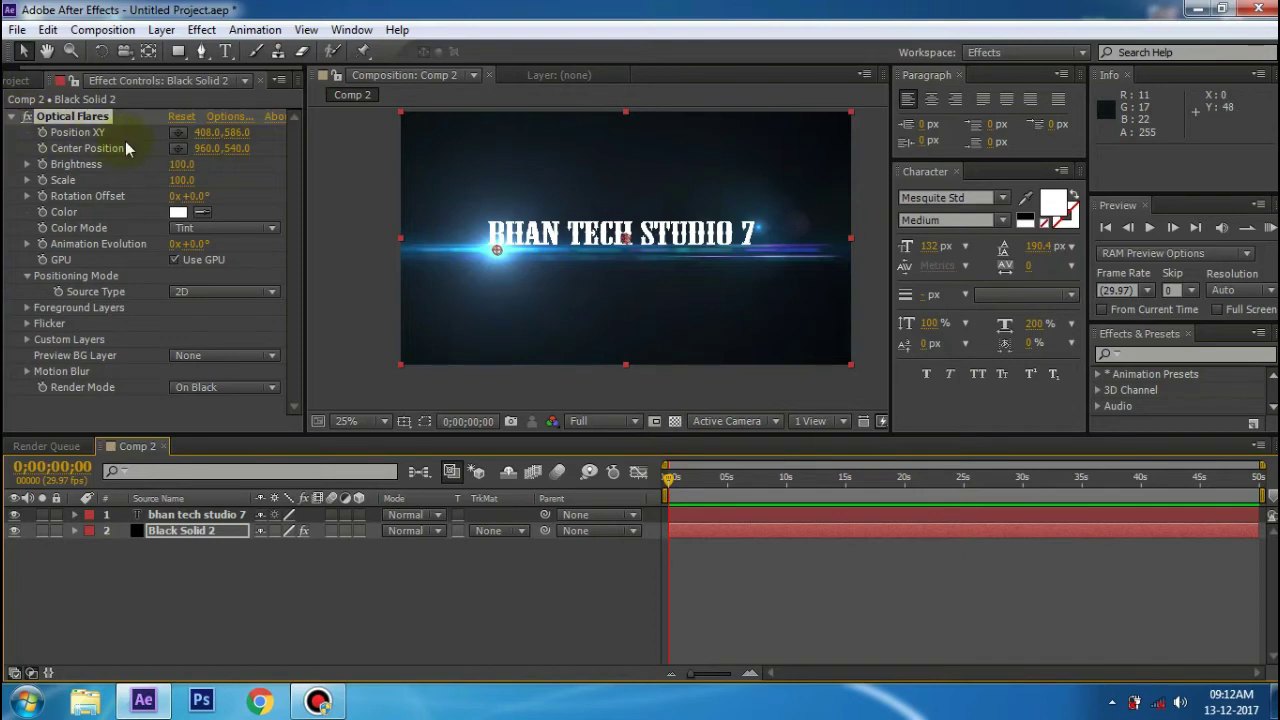
- Keyframe Position XY at 0s and move the flare across the title to 1488, 586 by 0;00;20;03
left_click(38, 140)
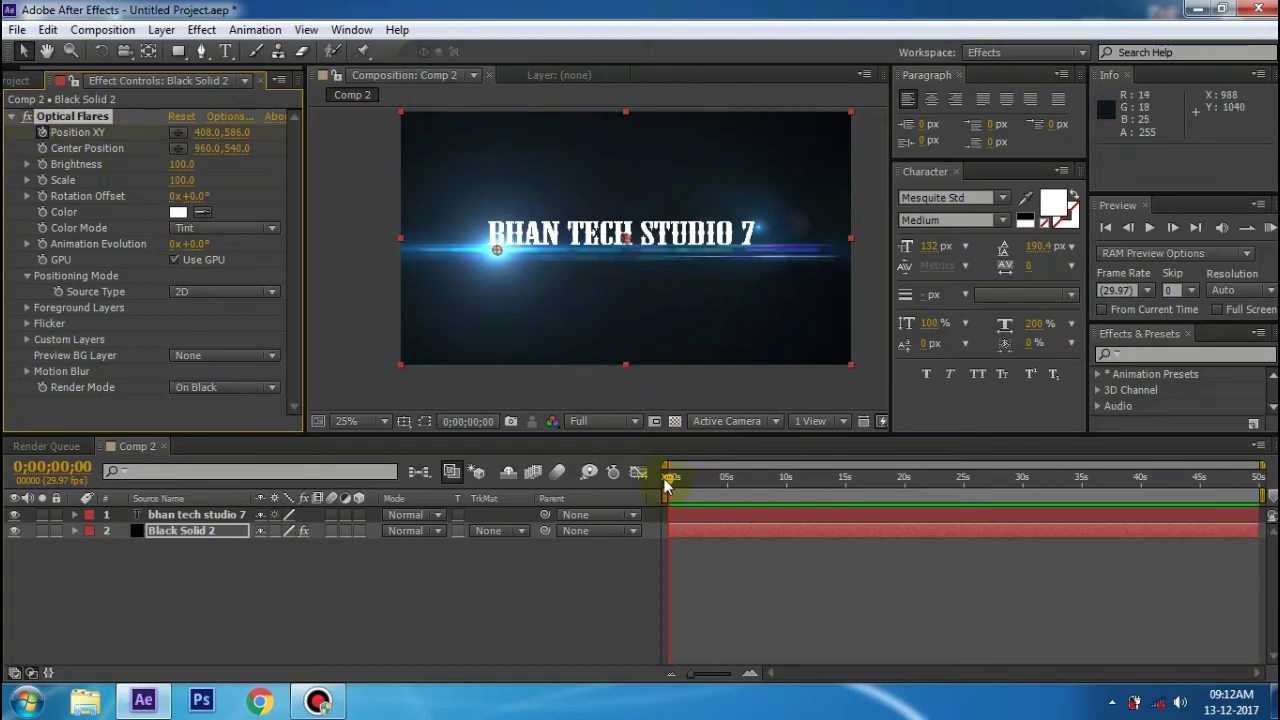
left_click_drag(668, 479, 903, 541)
left_click(901, 540)
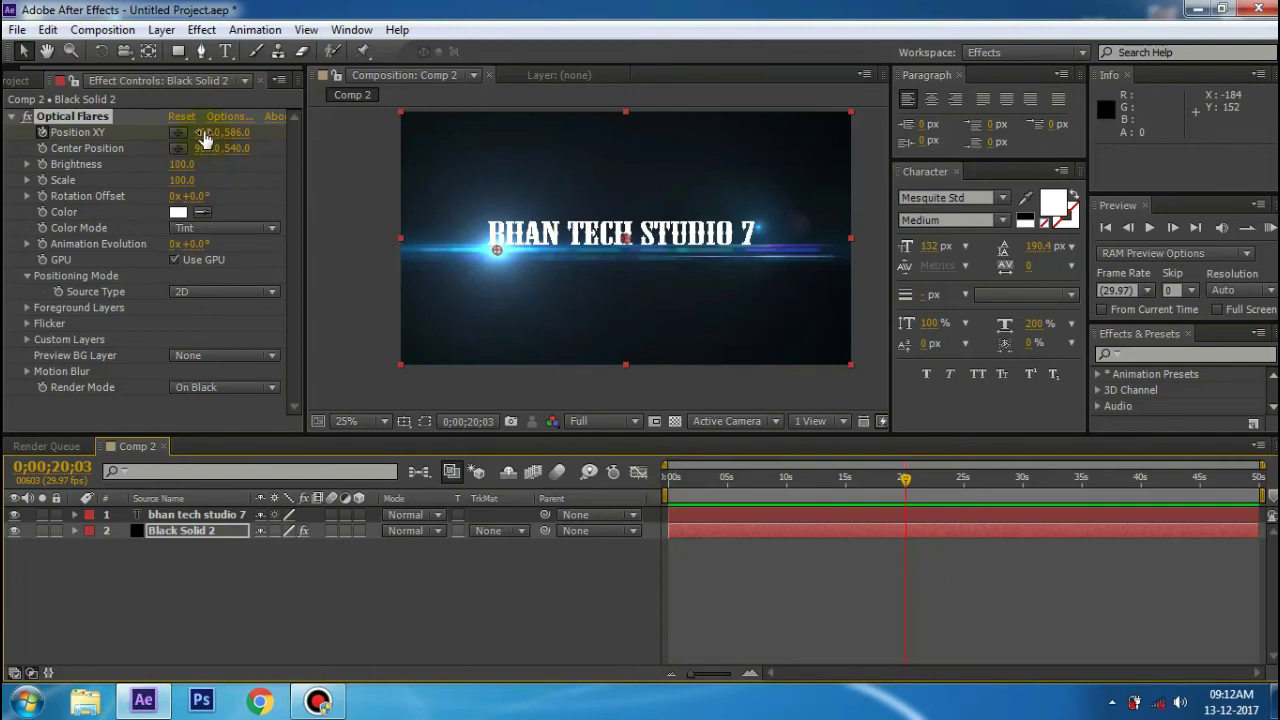
left_click_drag(203, 132, 522, 185)
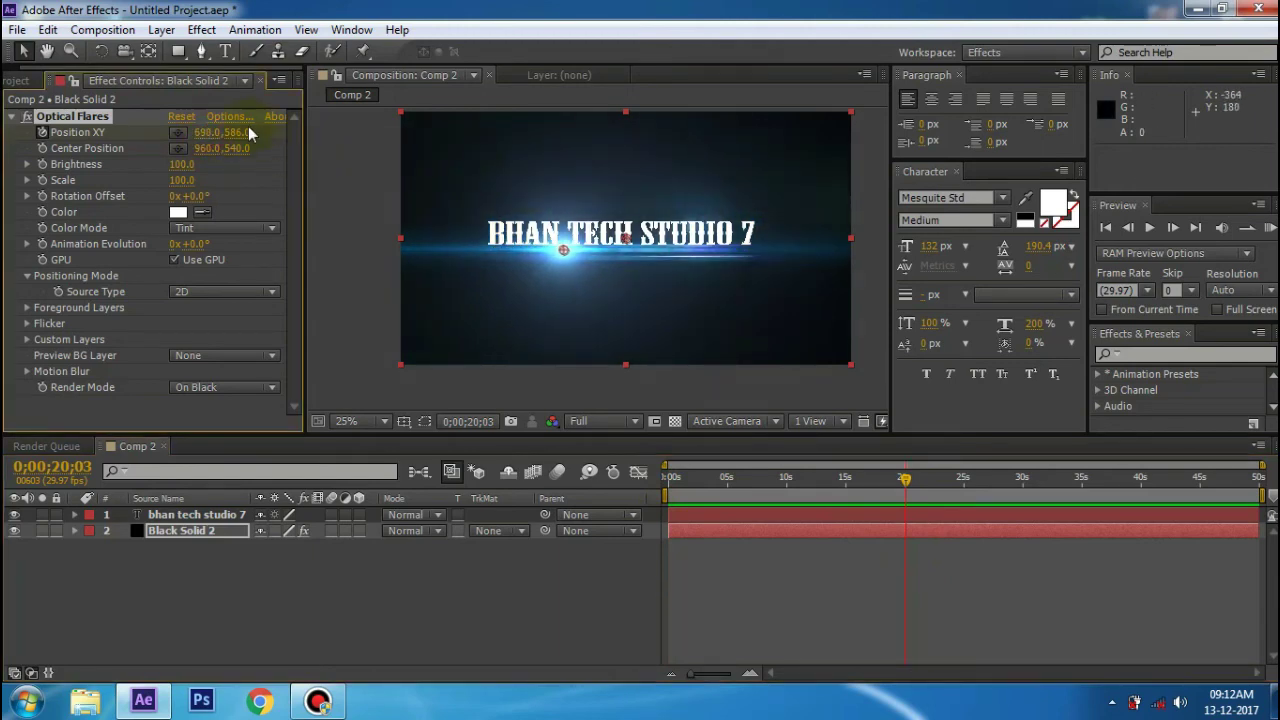
left_click_drag(205, 132, 669, 206)
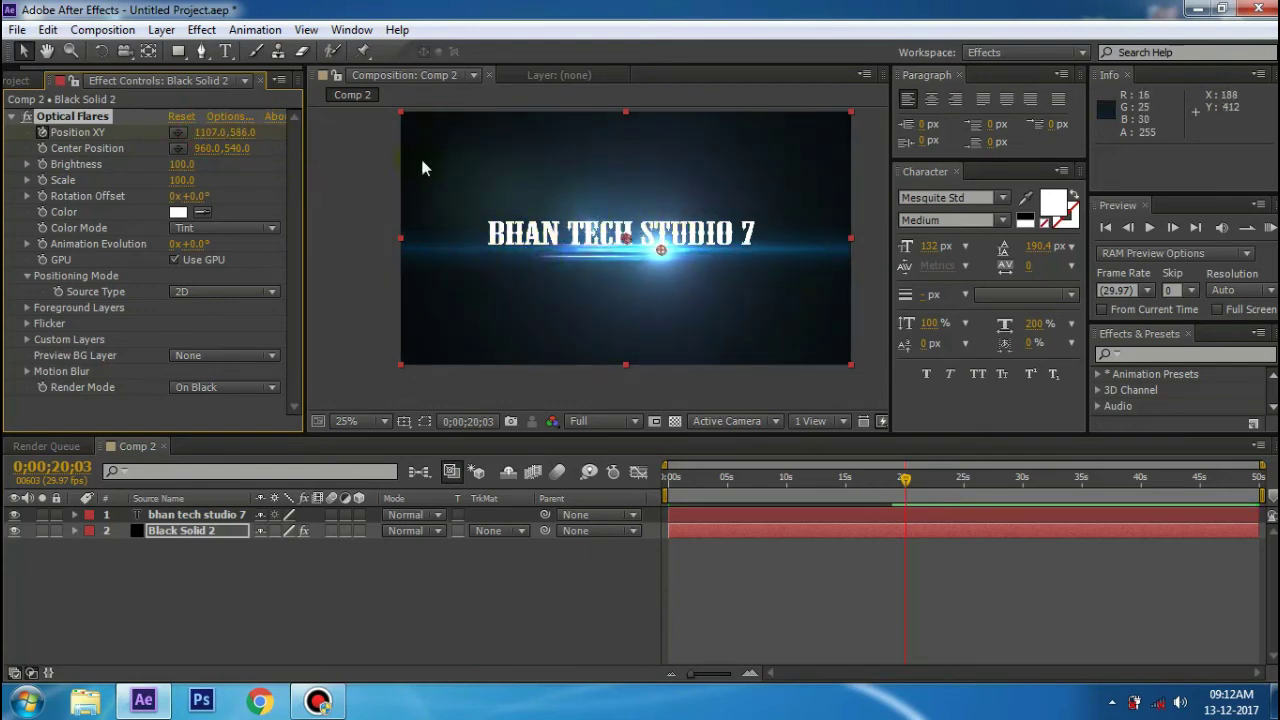
left_click_drag(207, 132, 650, 220)
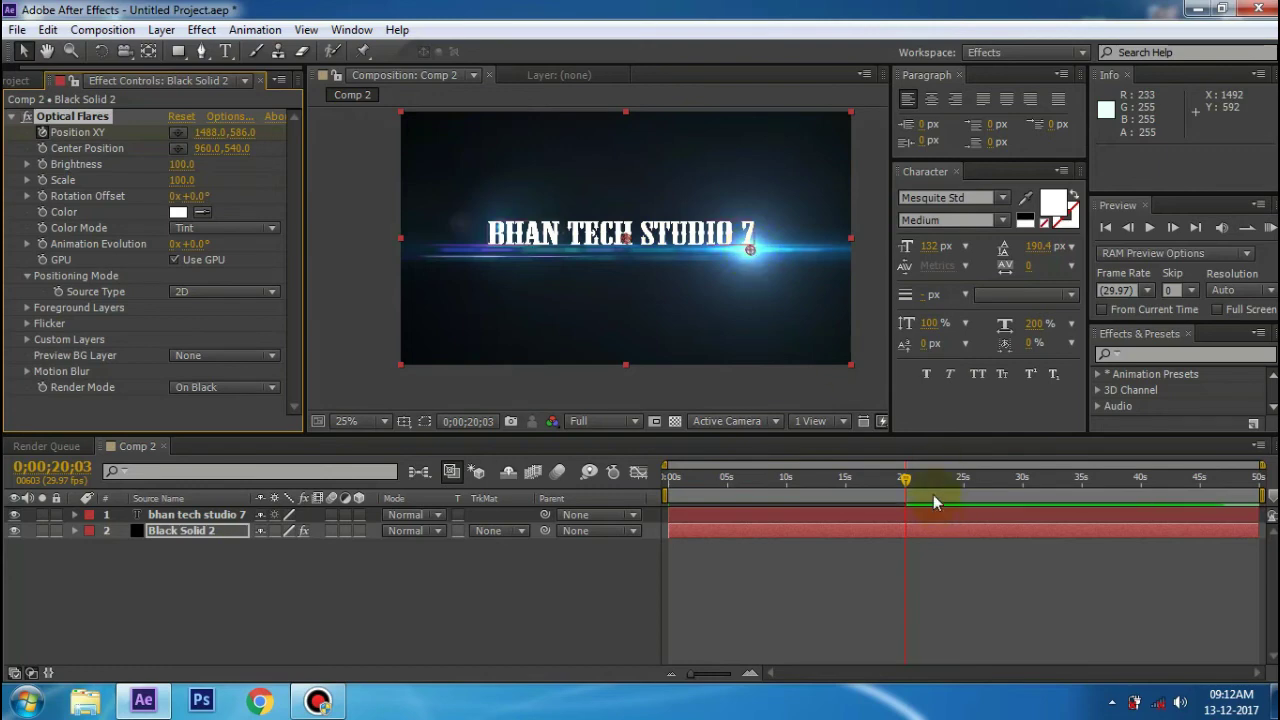
- Keyframe flare Brightness at 100, then set it to 0 at 0;00;22;21
left_click_drag(906, 480, 927, 481)
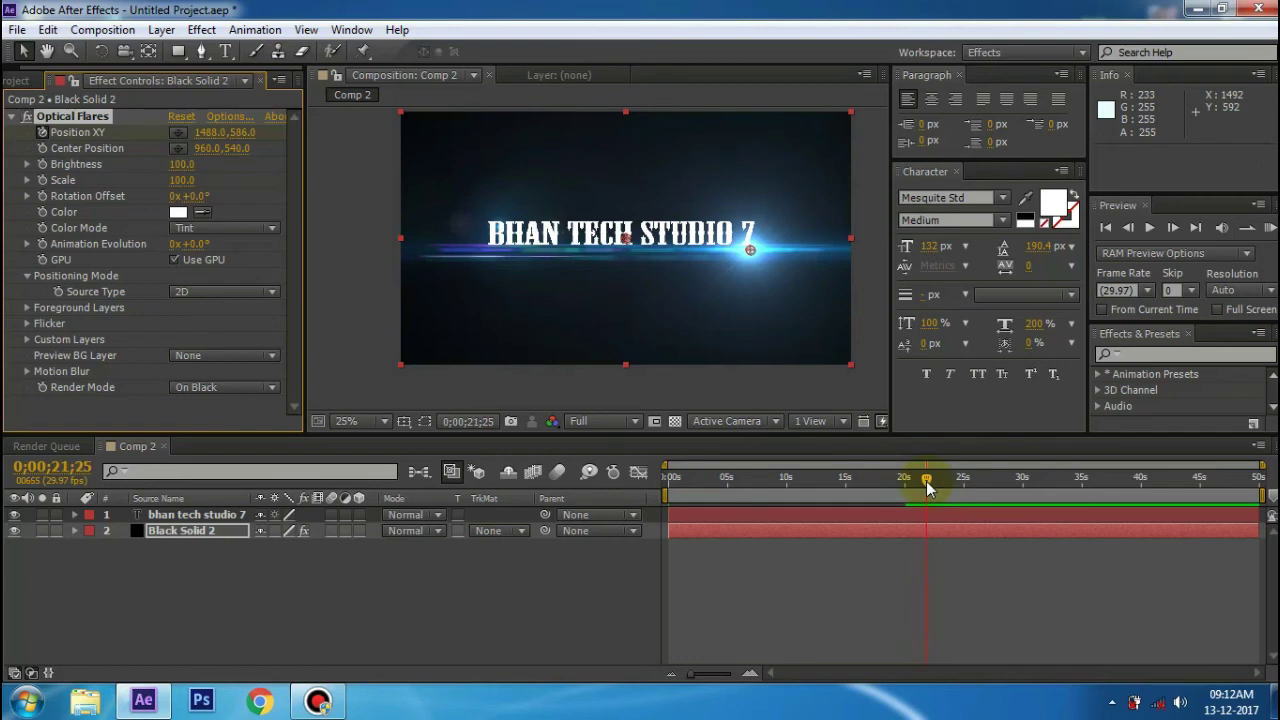
left_click(42, 165)
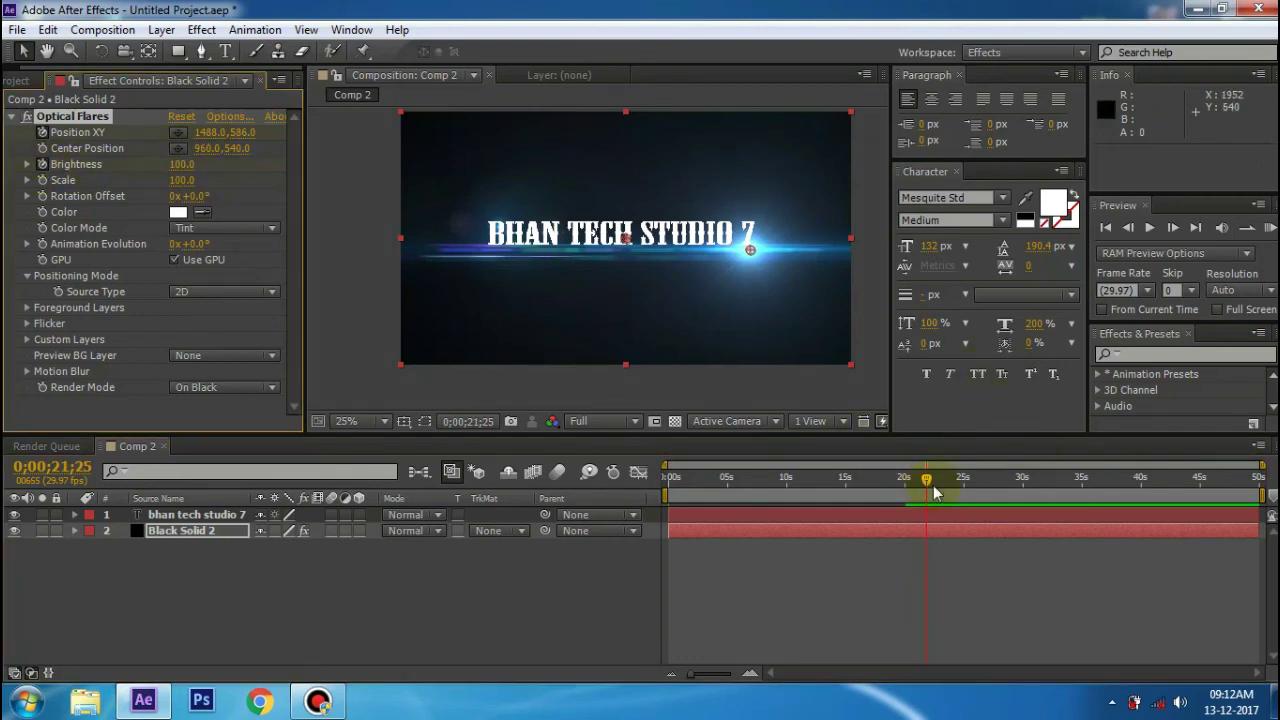
left_click_drag(927, 481, 936, 481)
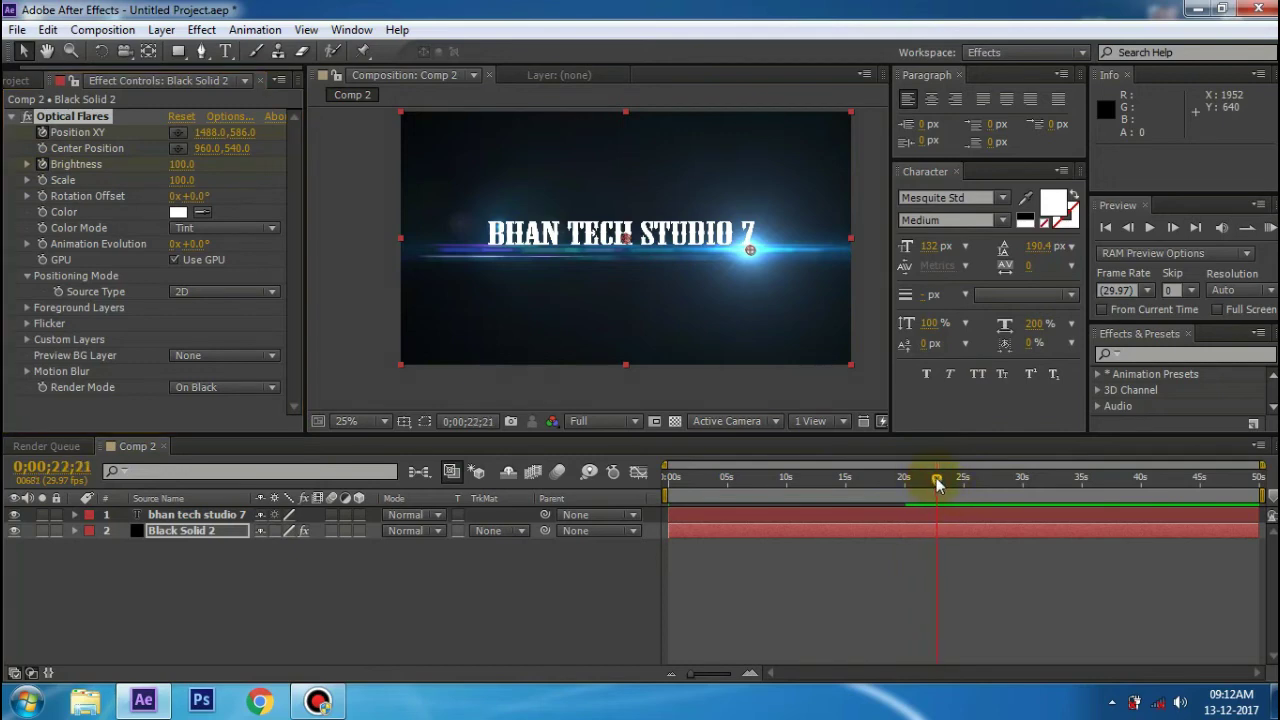
left_click(181, 164)
type("0")
key("Return")
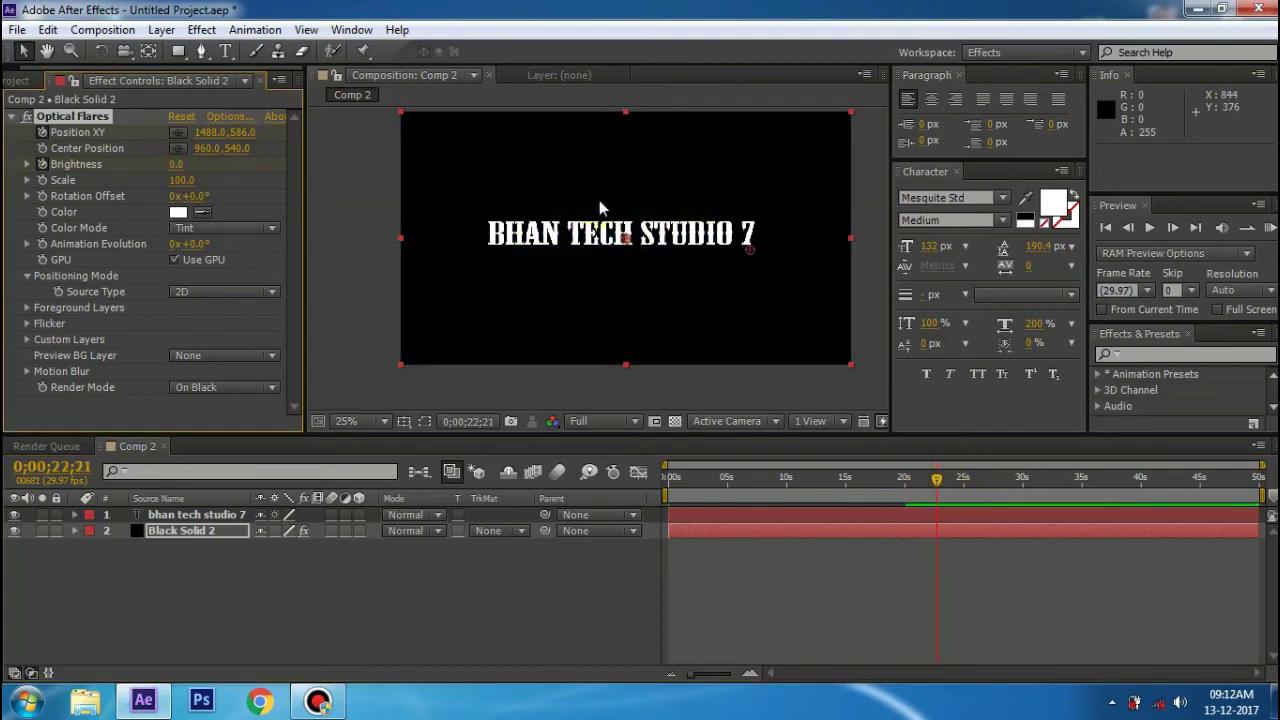
left_click_drag(936, 479, 600, 472)
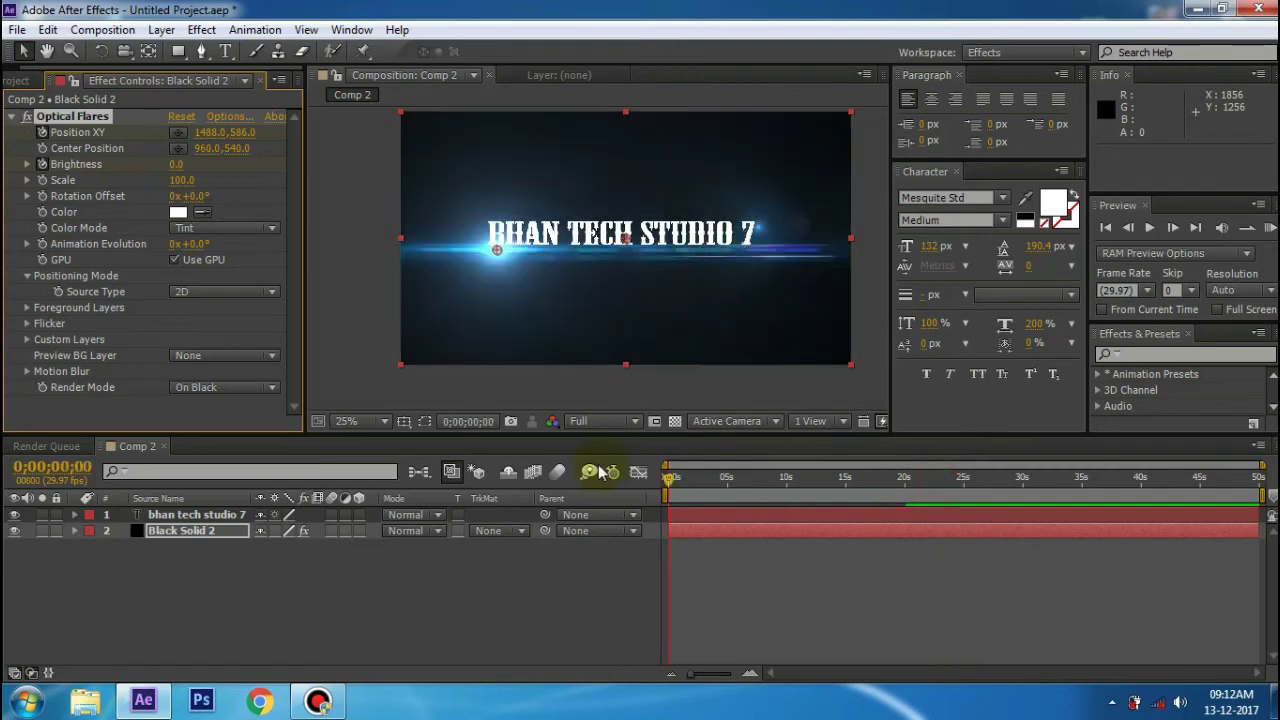
mouse_move(690, 477)
left_mouse_down()
mouse_move(984, 521)
mouse_move(453, 455)
left_mouse_up()
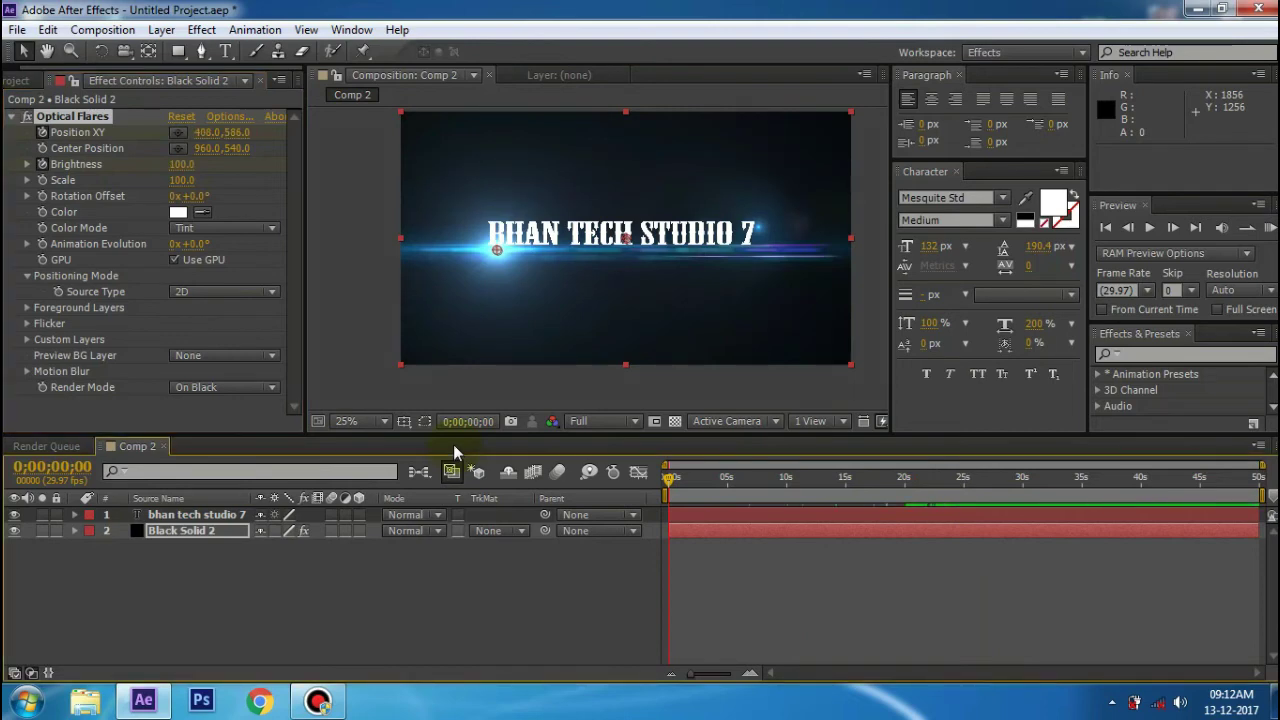
left_click(1269, 228)
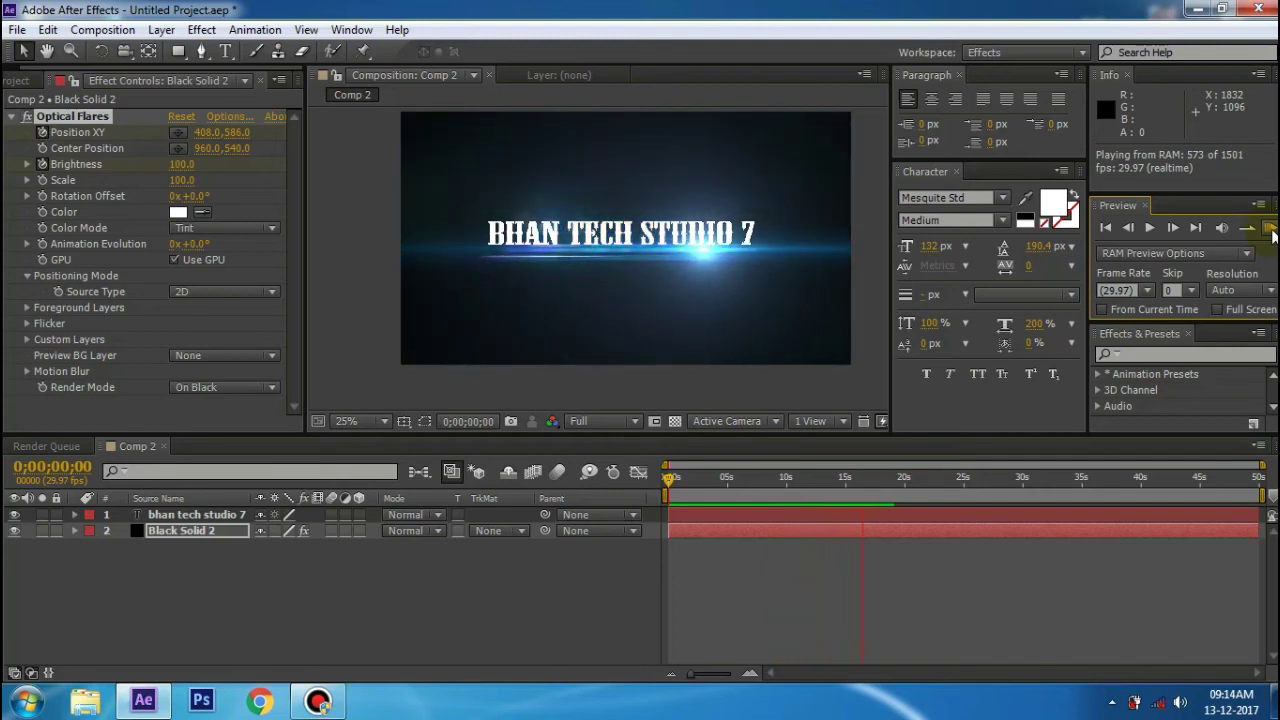
left_click(1272, 232)
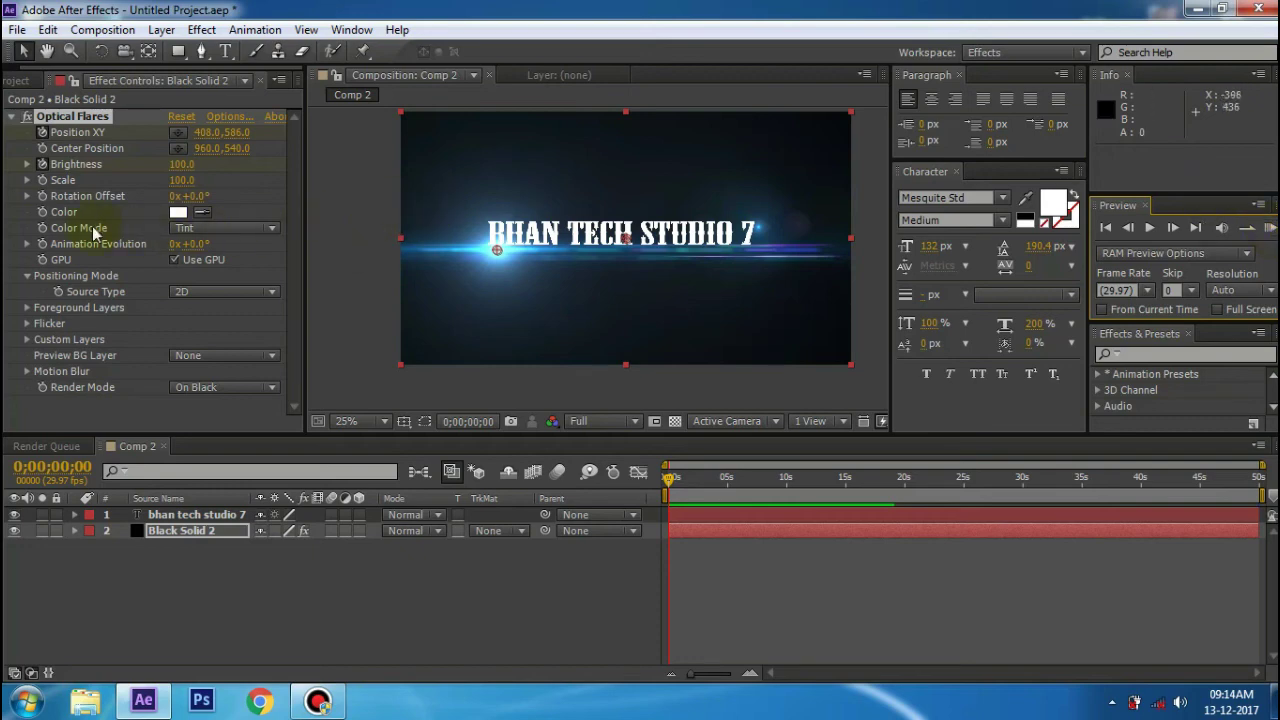
- Change the Optical Flares colour to red F00945 and scrub the timeline to preview it
left_click(180, 213)
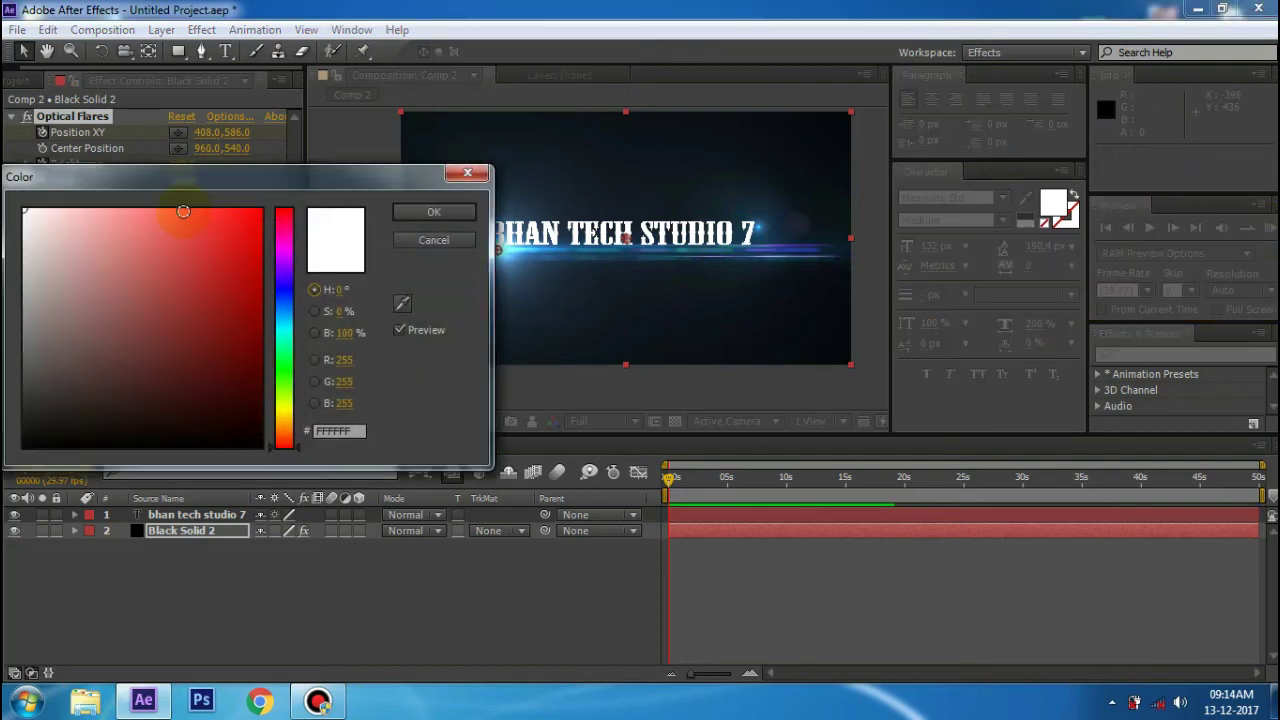
left_click(291, 418)
mouse_move(239, 345)
left_mouse_down()
mouse_move(237, 252)
mouse_move(252, 222)
left_mouse_up()
left_click(288, 220)
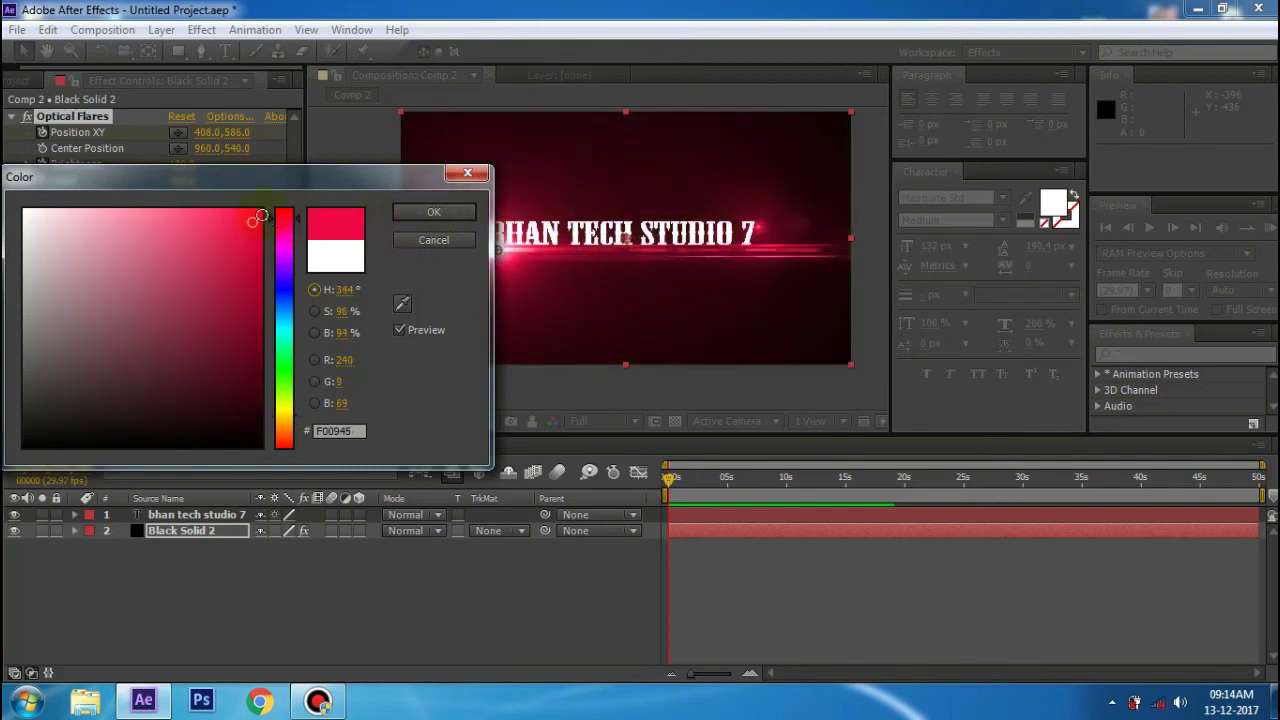
left_click(415, 212)
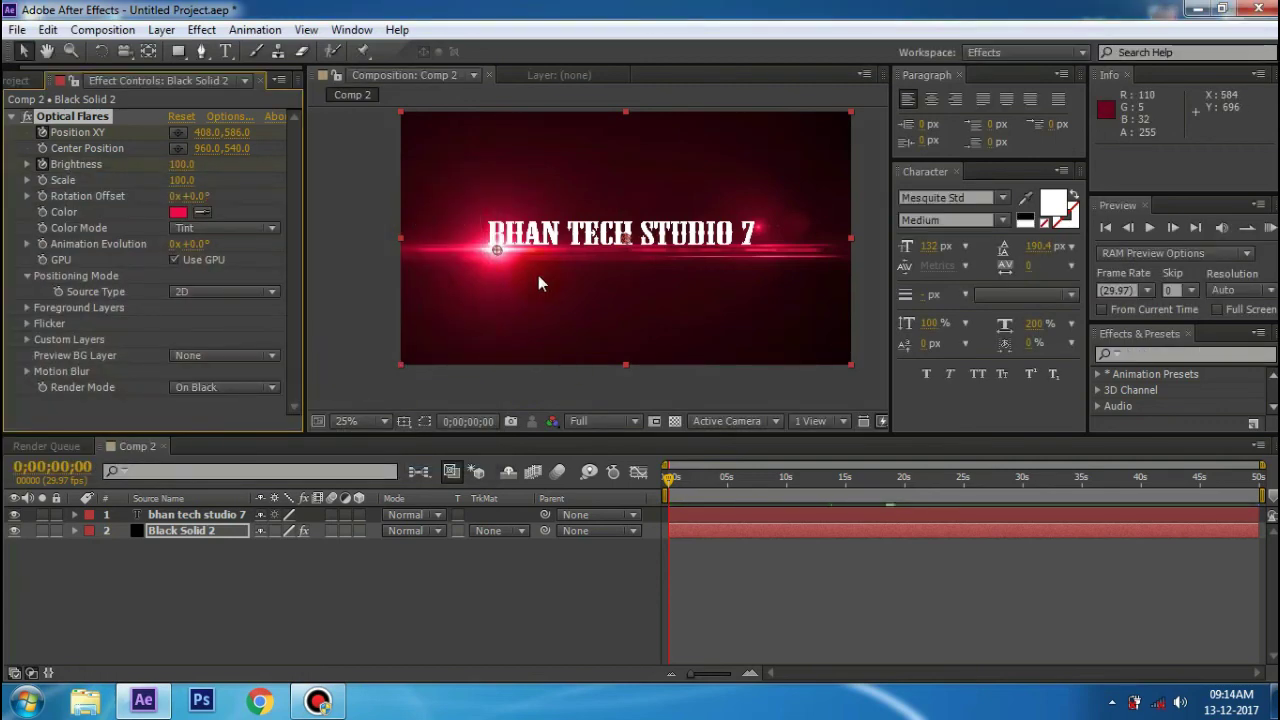
mouse_move(697, 483)
left_mouse_down()
mouse_move(662, 472)
mouse_move(657, 490)
left_mouse_up()
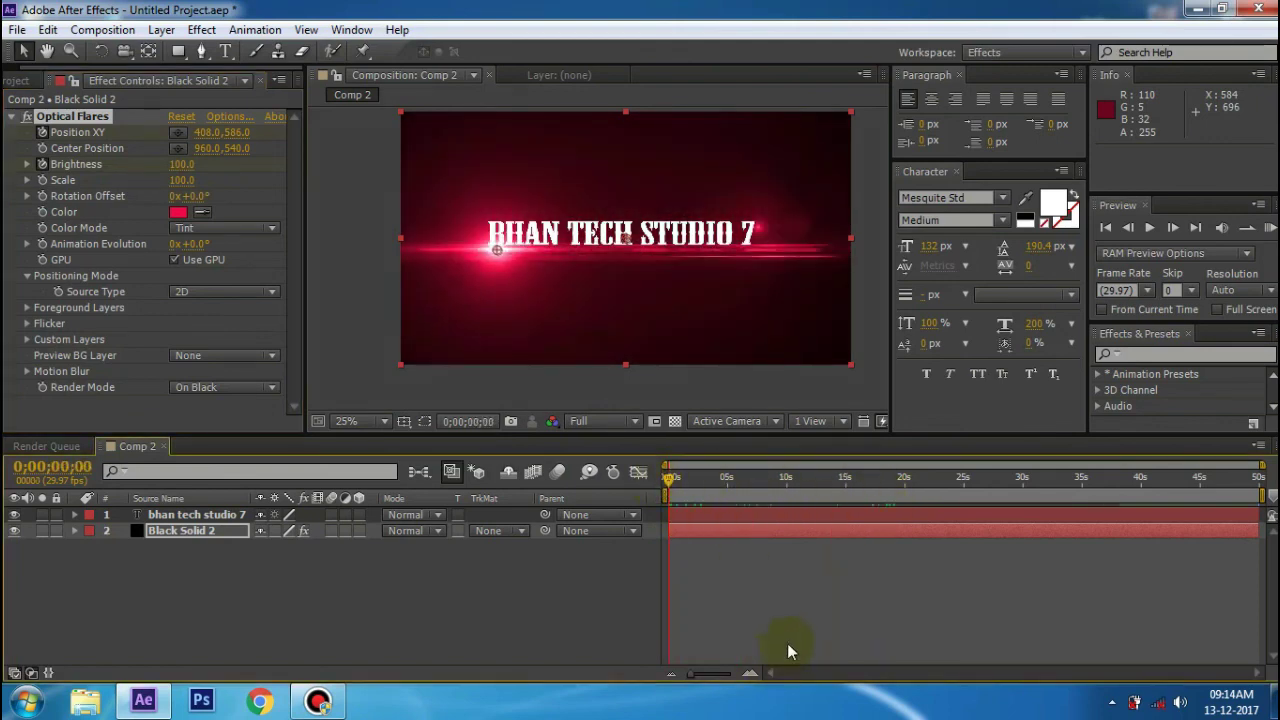
left_click(790, 604)
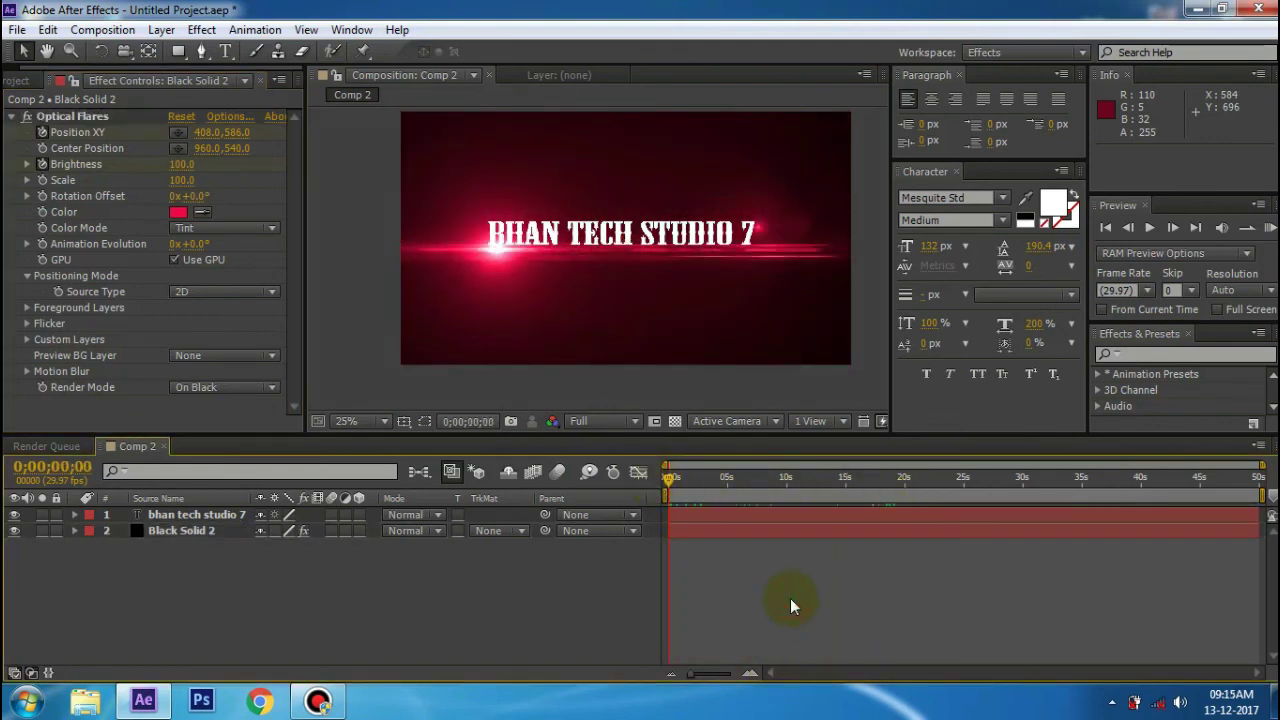